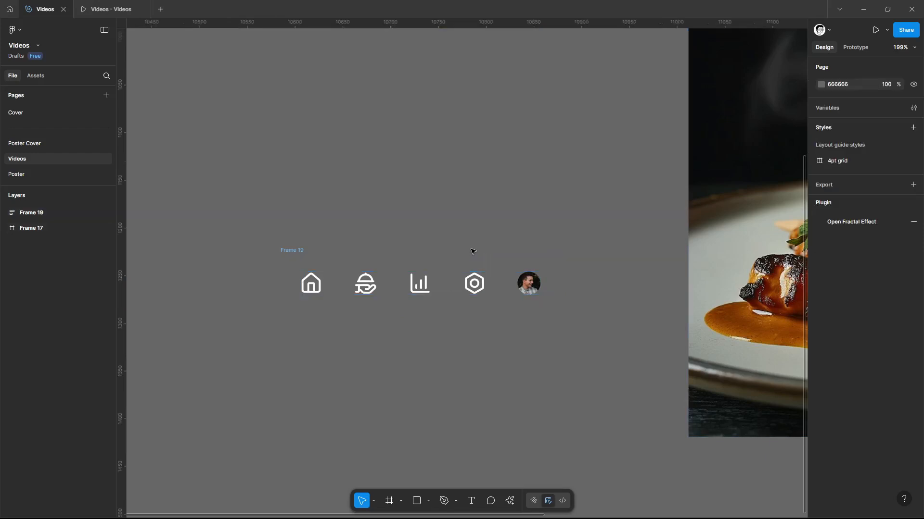
{"action": "left_click", "coordinate": [471, 275]}
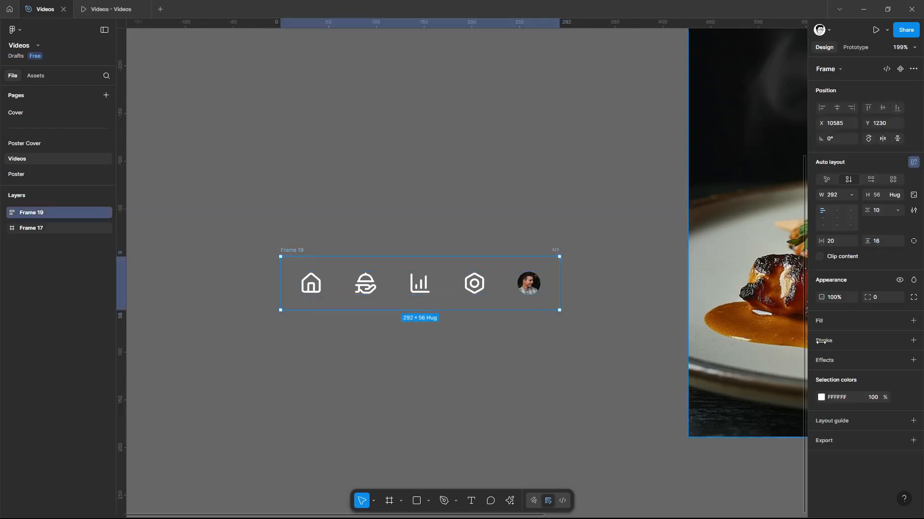
{"action": "left_click", "coordinate": [837, 321]}
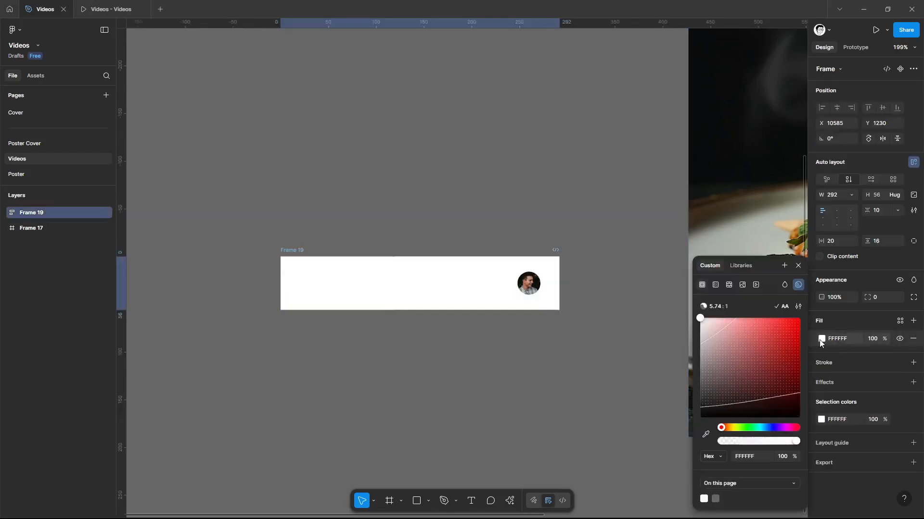
{"action": "left_click", "coordinate": [913, 340]}
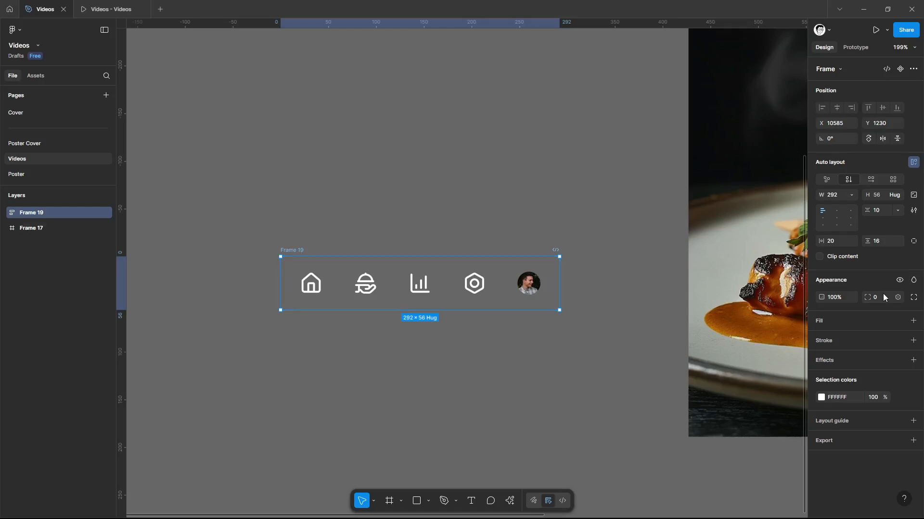
Give the icon bar frame a corner radius of 100 and a black inside stroke of weight 1.
{"action": "left_click", "coordinate": [884, 297]}
{"action": "type", "text": "100"}
{"action": "left_click", "coordinate": [481, 143]}
{"action": "left_click", "coordinate": [301, 250]}
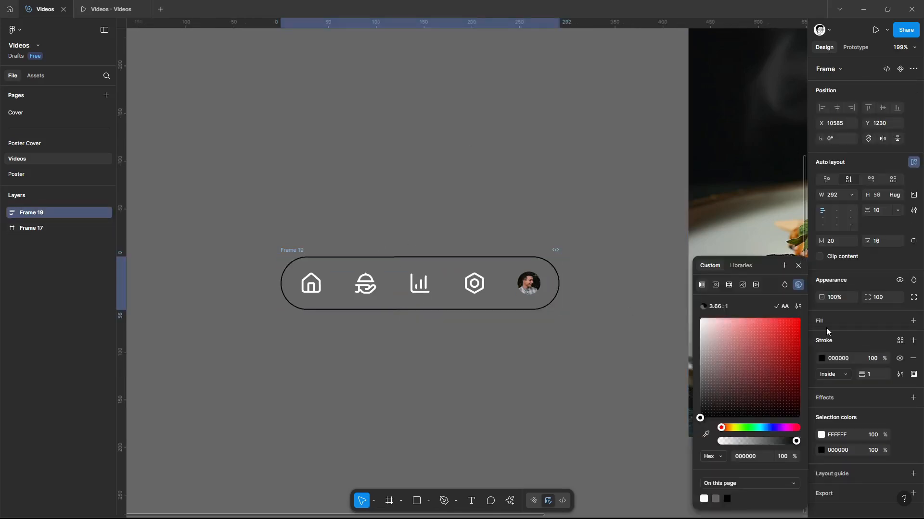
{"action": "left_click", "coordinate": [873, 341]}
{"action": "left_click", "coordinate": [381, 159]}
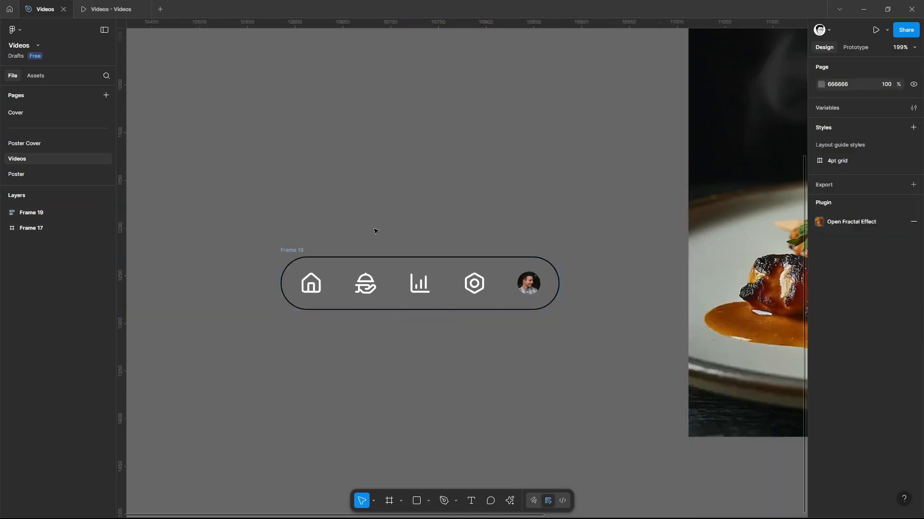
Move the icon bar into the food photo frame, over the front edge of the plate at about X 134, Y 516.
{"action": "left_click", "coordinate": [300, 249]}
{"action": "left_click_drag", "start_coordinate": [402, 277], "coordinate": [173, 187]}
{"action": "scroll", "coordinate": [348, 185], "scroll_direction": "down", "scroll_amount": 4}
{"action": "left_click_drag", "start_coordinate": [353, 185], "coordinate": [320, 243]}
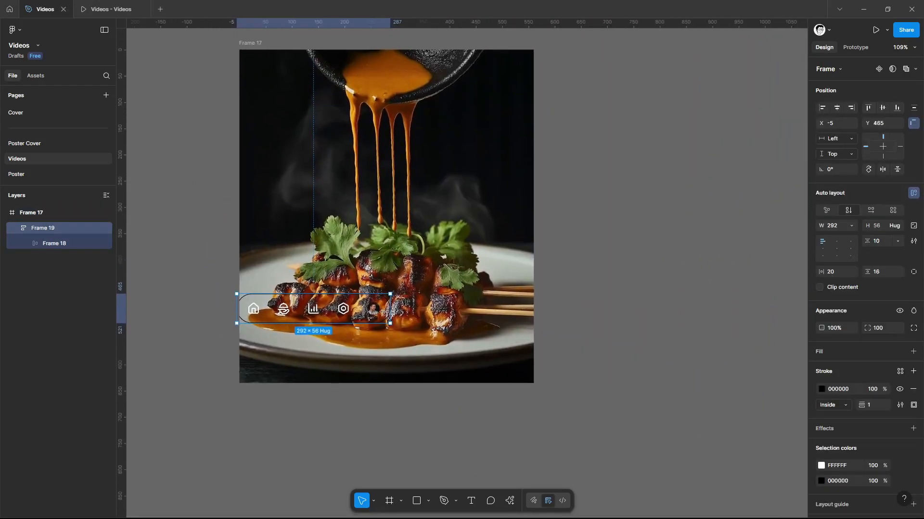
{"action": "left_click_drag", "start_coordinate": [351, 309], "coordinate": [428, 338]}
{"action": "left_click_drag", "start_coordinate": [604, 276], "coordinate": [676, 284]}
{"action": "scroll", "coordinate": [564, 300], "scroll_direction": "up", "scroll_amount": 2}
{"action": "left_click_drag", "start_coordinate": [564, 302], "coordinate": [606, 281]}
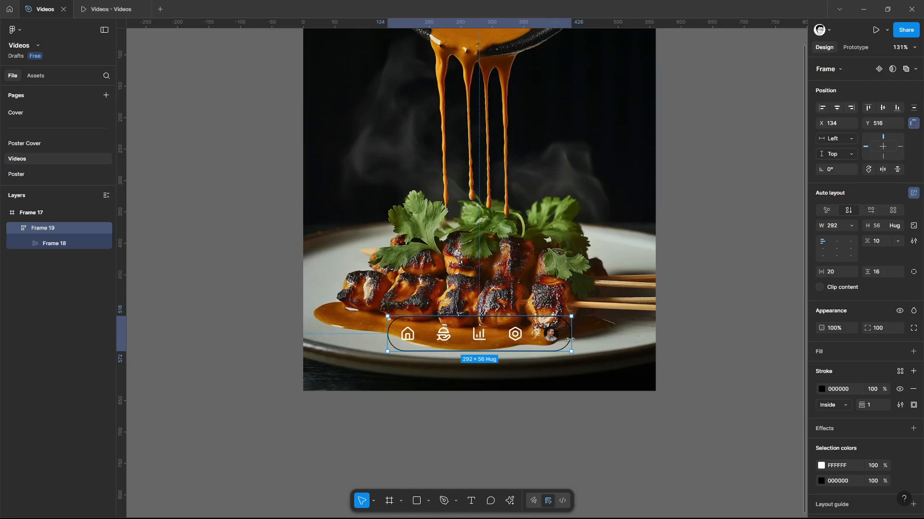
Widen the icon bar to about 335 and centre it horizontally in the photo frame.
{"action": "left_click_drag", "start_coordinate": [571, 331], "coordinate": [599, 331]}
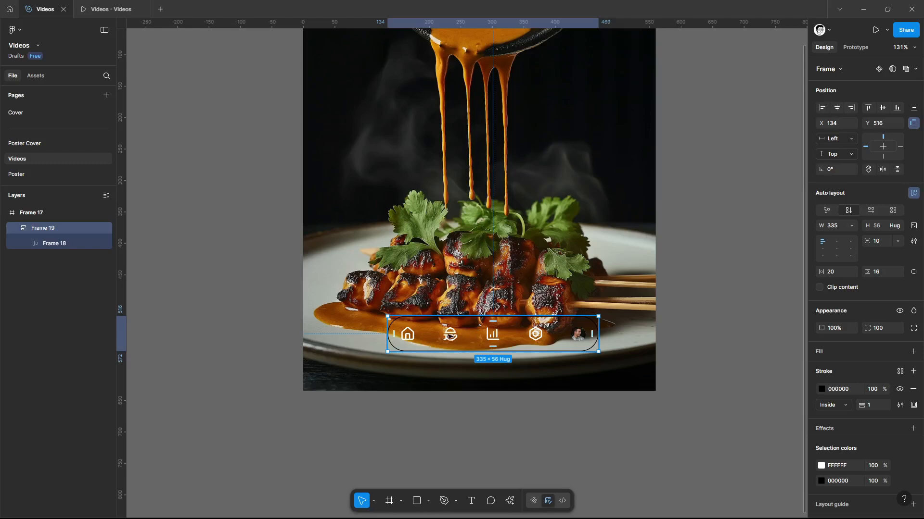
{"action": "left_click", "coordinate": [836, 108]}
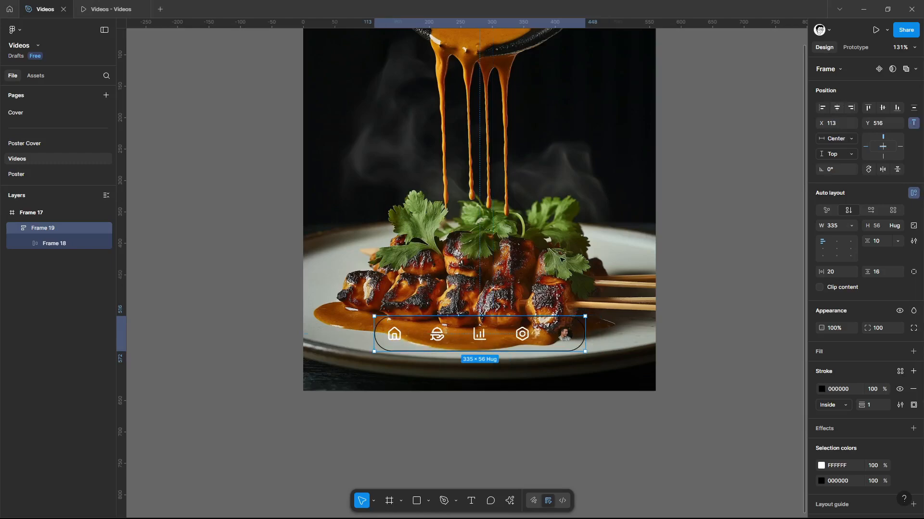
{"action": "left_click", "coordinate": [567, 280]}
Draw a rectangle about 184 × 144 inside the icon bar frame and shift the bar up to about Y 504.
{"action": "scroll", "coordinate": [540, 306], "scroll_direction": "down", "scroll_amount": 1}
{"action": "scroll", "coordinate": [466, 316], "scroll_direction": "up", "scroll_amount": 3}
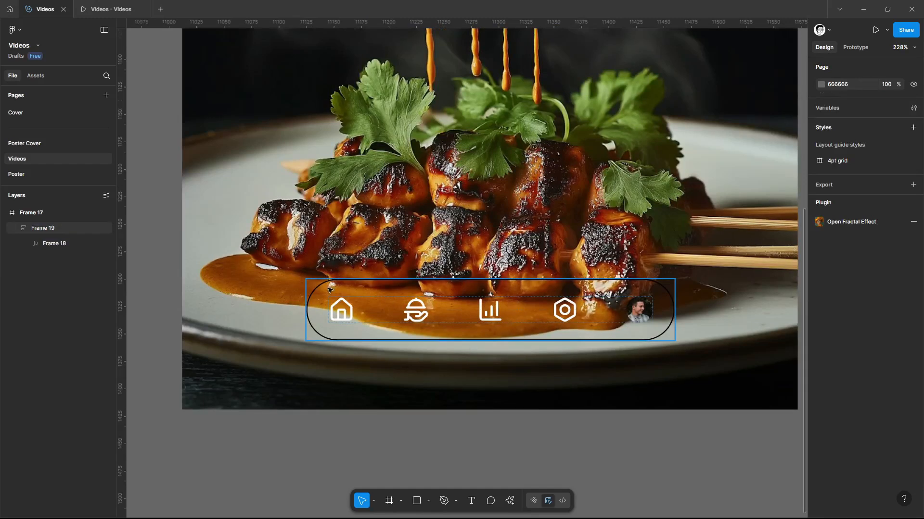
{"action": "left_click", "coordinate": [420, 290]}
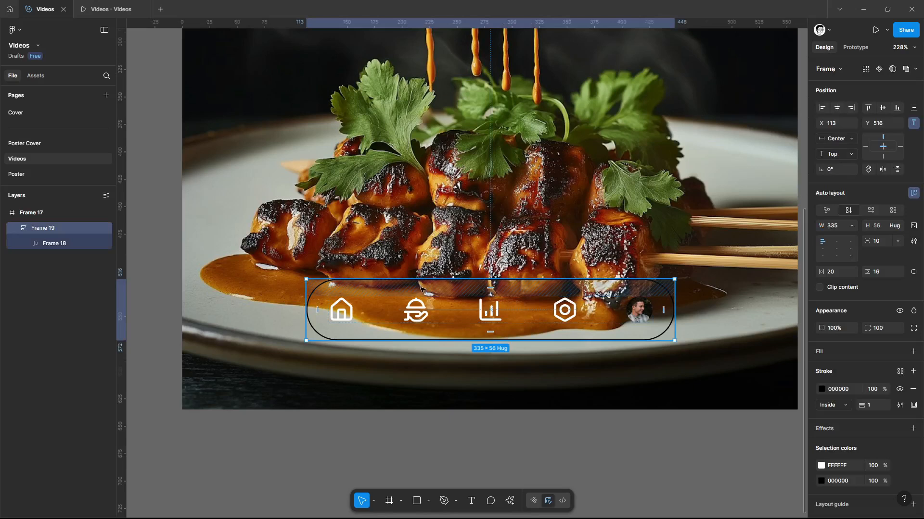
{"action": "key", "text": "r"}
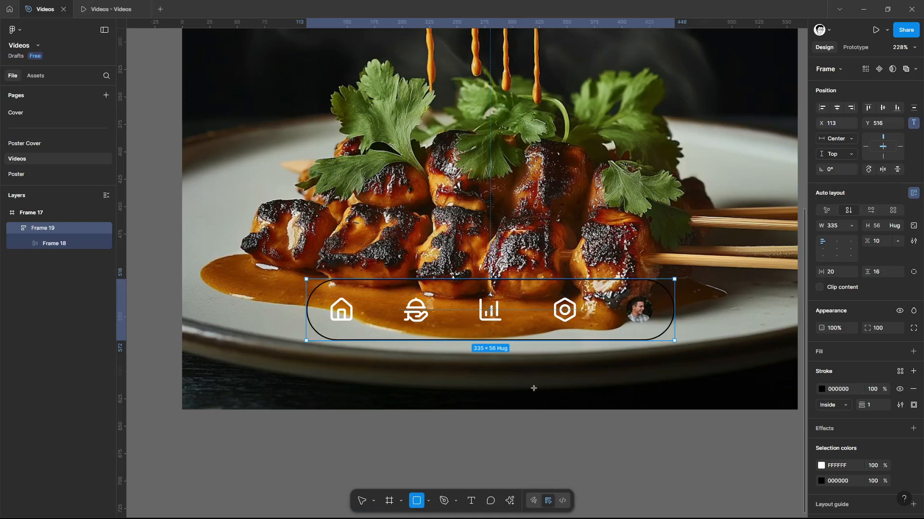
{"action": "mouse_move", "coordinate": [534, 388]}
{"action": "left_mouse_down"}
{"action": "mouse_move", "coordinate": [593, 439]}
{"action": "mouse_move", "coordinate": [614, 443]}
{"action": "left_mouse_up"}
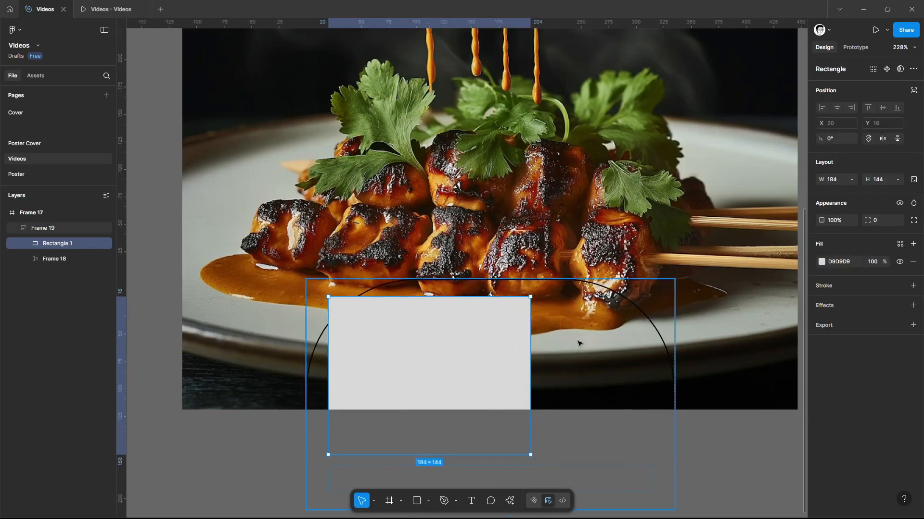
{"action": "left_click_drag", "start_coordinate": [578, 343], "coordinate": [577, 331]}
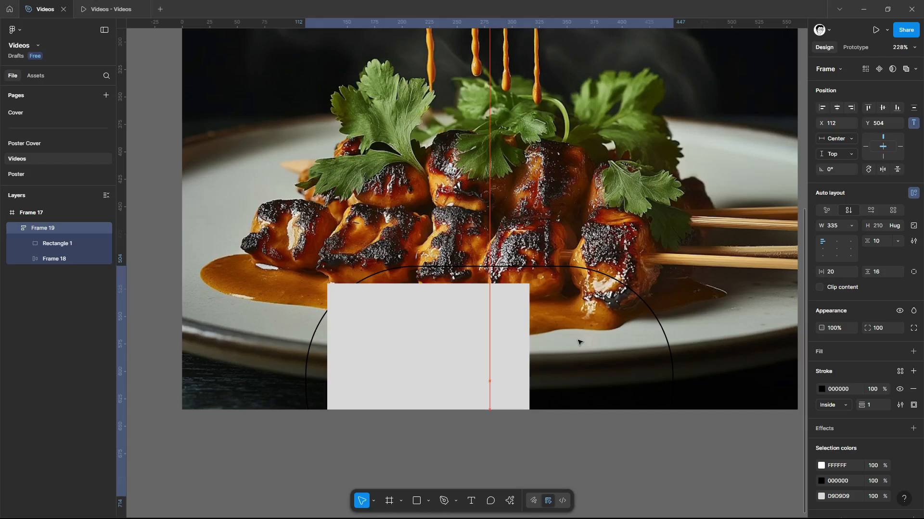
Set the rectangle to ignore auto layout and move it over the icon bar to about X 63, Y -45.
{"action": "double_click", "coordinate": [479, 329]}
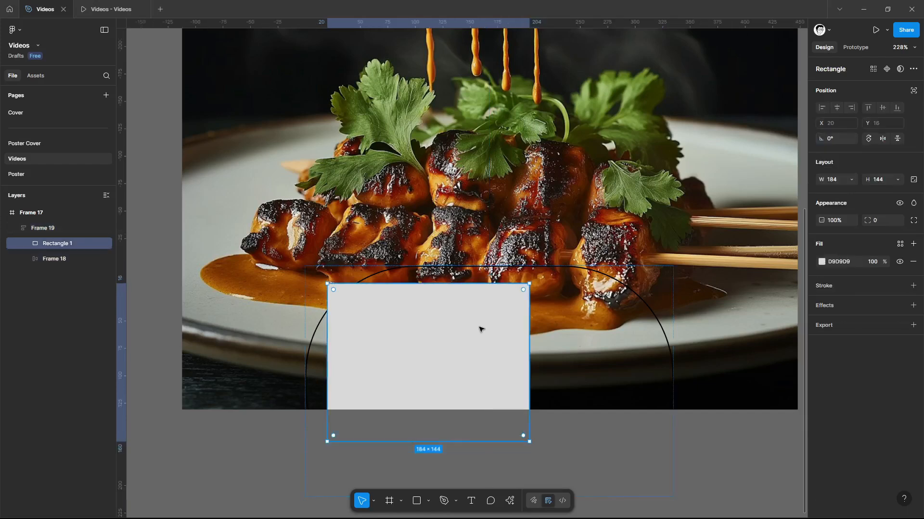
{"action": "left_click", "coordinate": [914, 92]}
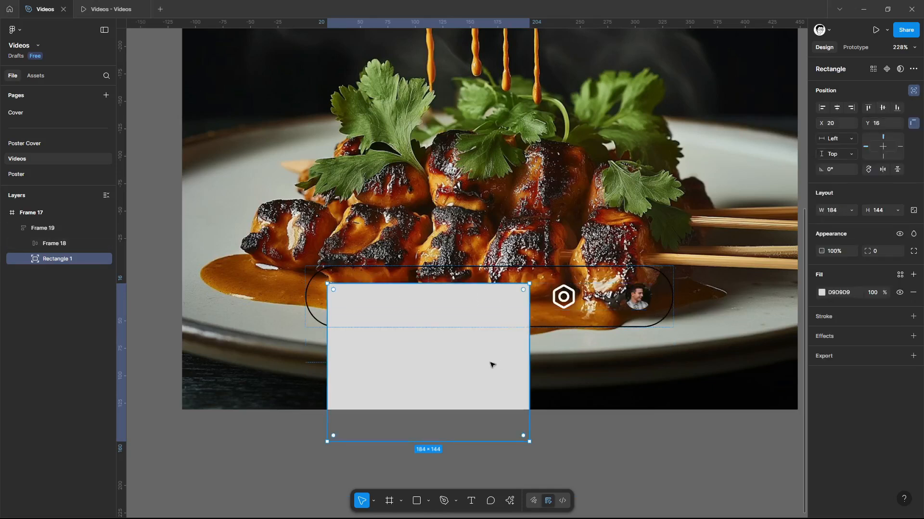
{"action": "left_click_drag", "start_coordinate": [484, 353], "coordinate": [525, 317]}
{"action": "mouse_move", "coordinate": [498, 288]}
{"action": "left_mouse_down"}
{"action": "mouse_move", "coordinate": [508, 287]}
{"action": "mouse_move", "coordinate": [497, 278]}
{"action": "left_mouse_up"}
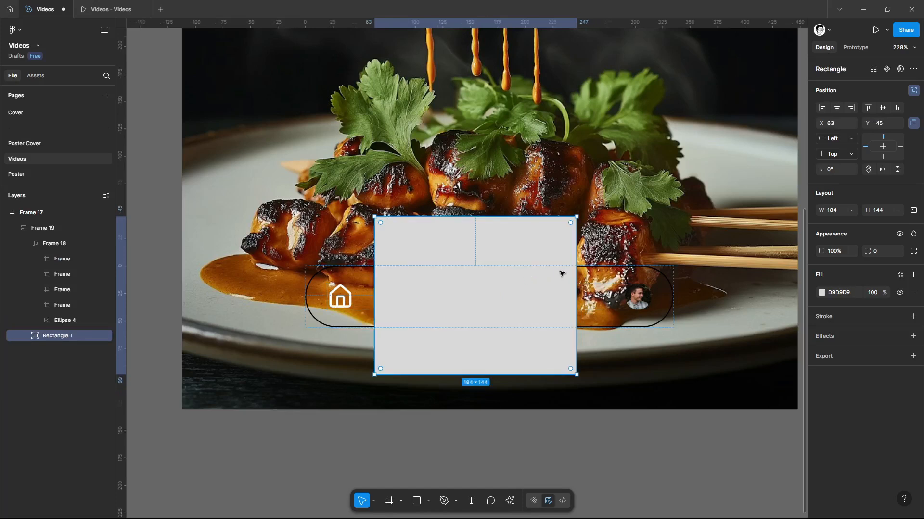
Widen the rectangle to about 375 so it covers the whole icon bar, and centre it horizontally and vertically.
{"action": "left_click_drag", "start_coordinate": [637, 264], "coordinate": [693, 264]}
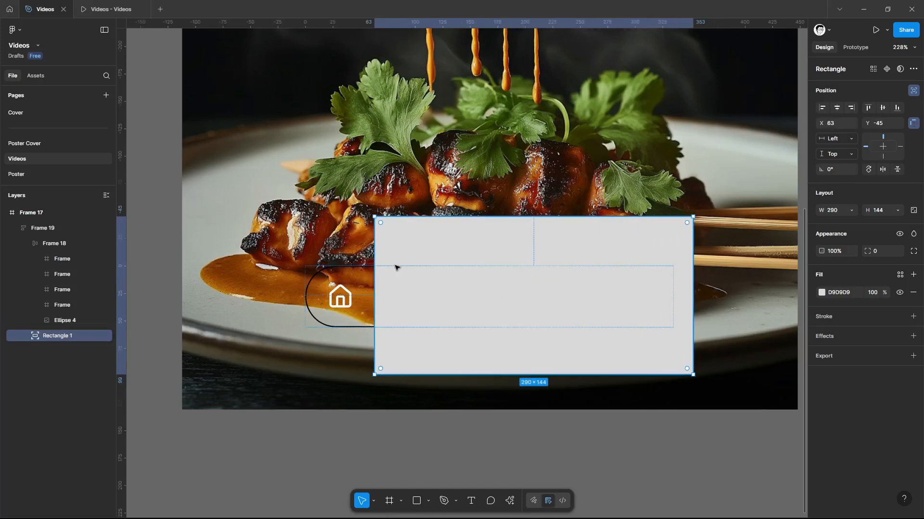
{"action": "left_click_drag", "start_coordinate": [374, 250], "coordinate": [279, 255]}
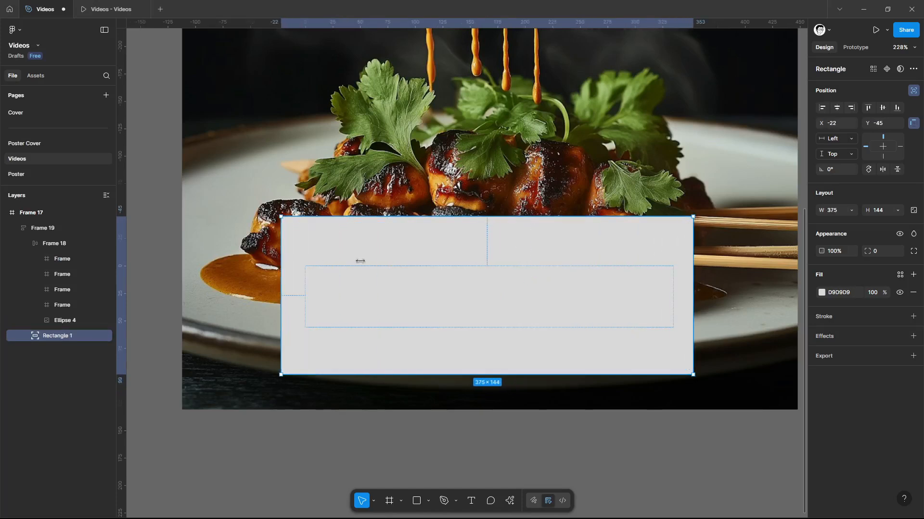
{"action": "left_click", "coordinate": [837, 108]}
{"action": "left_click", "coordinate": [882, 107]}
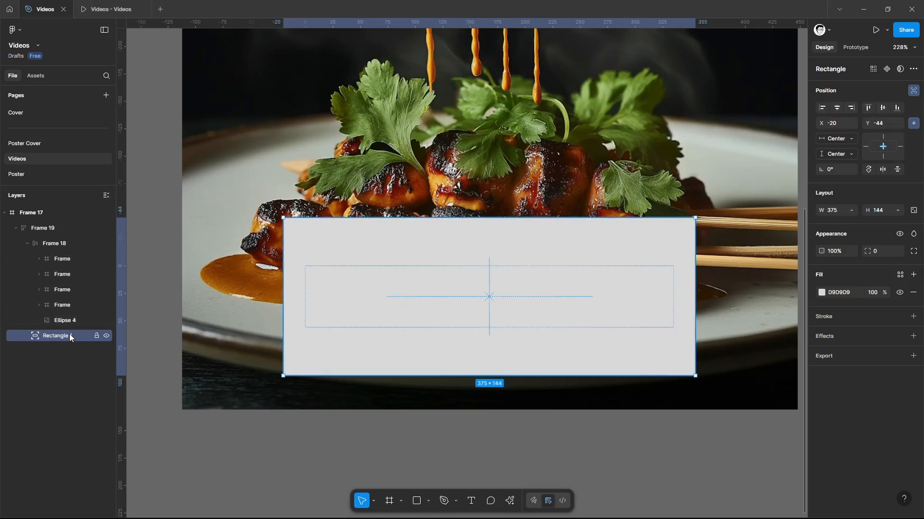
Reorder the rectangle so it sits behind the icons, and turn on content clipping for the icon bar frame.
{"action": "left_click_drag", "start_coordinate": [70, 334], "coordinate": [65, 241]}
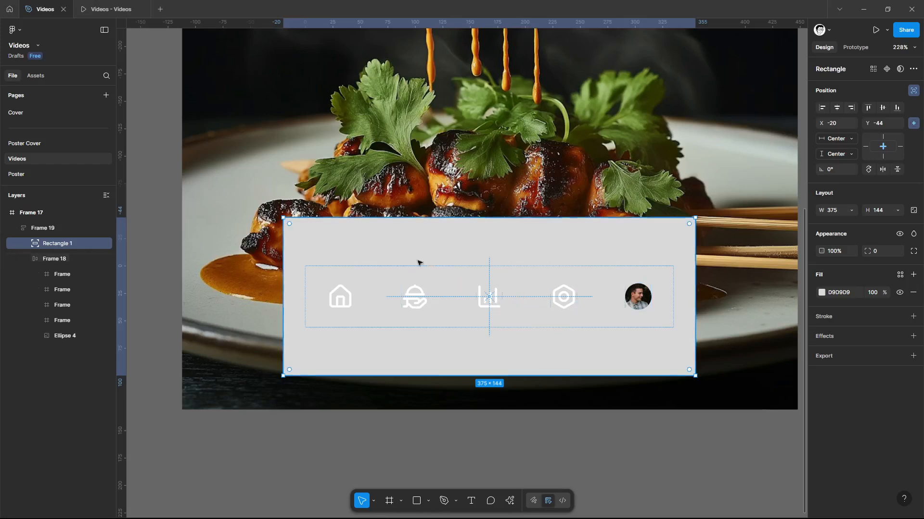
{"action": "left_click", "coordinate": [46, 215]}
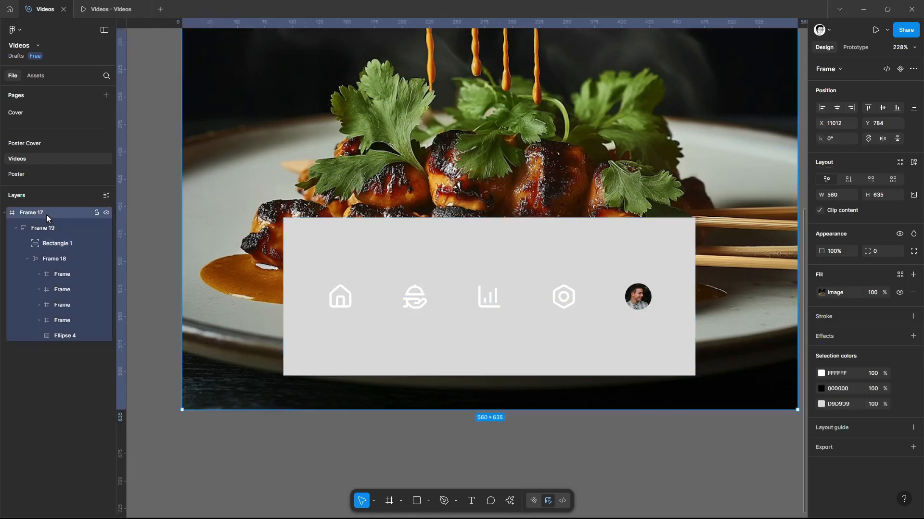
{"action": "left_click", "coordinate": [78, 229]}
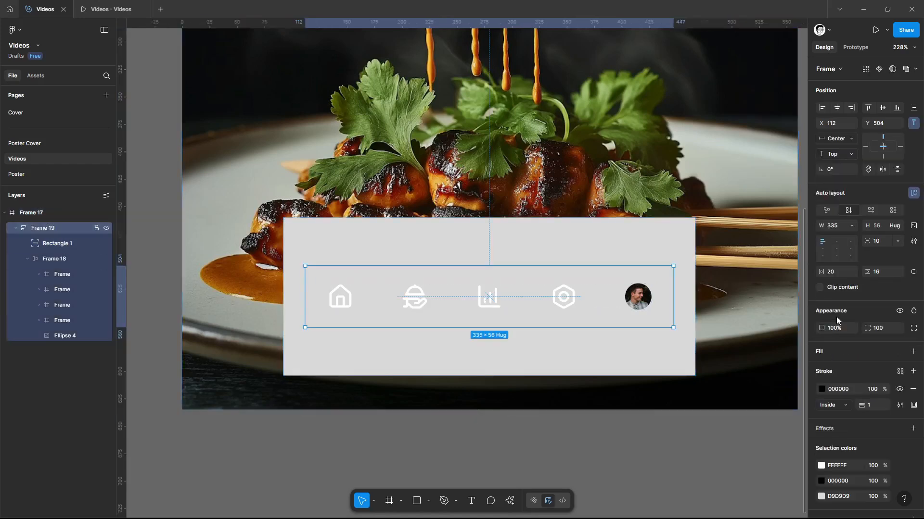
{"action": "left_click", "coordinate": [819, 287]}
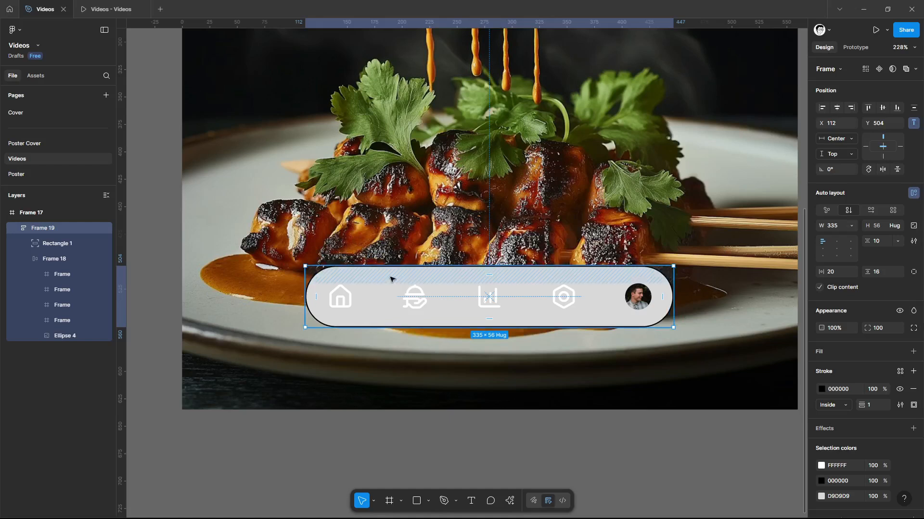
Change the rectangle's fill to white FFFFFF at 2% opacity.
{"action": "left_click", "coordinate": [70, 243]}
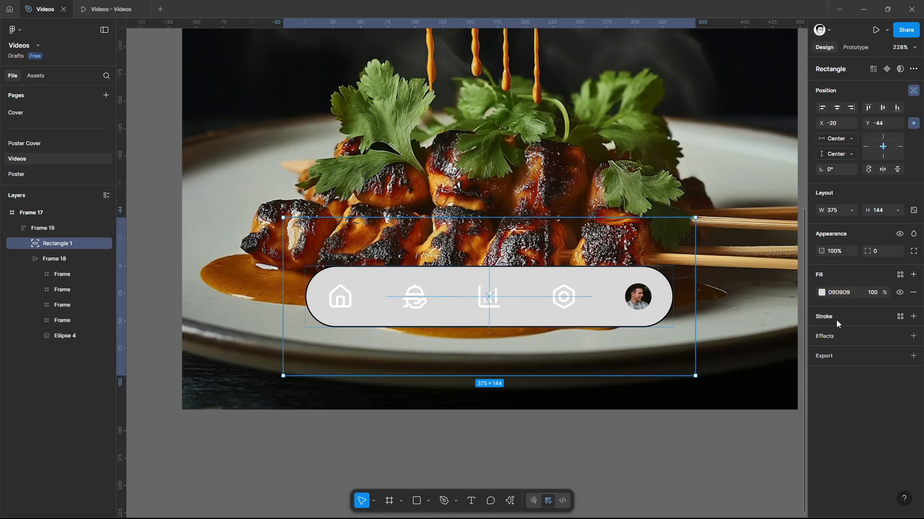
{"action": "left_click", "coordinate": [823, 292]}
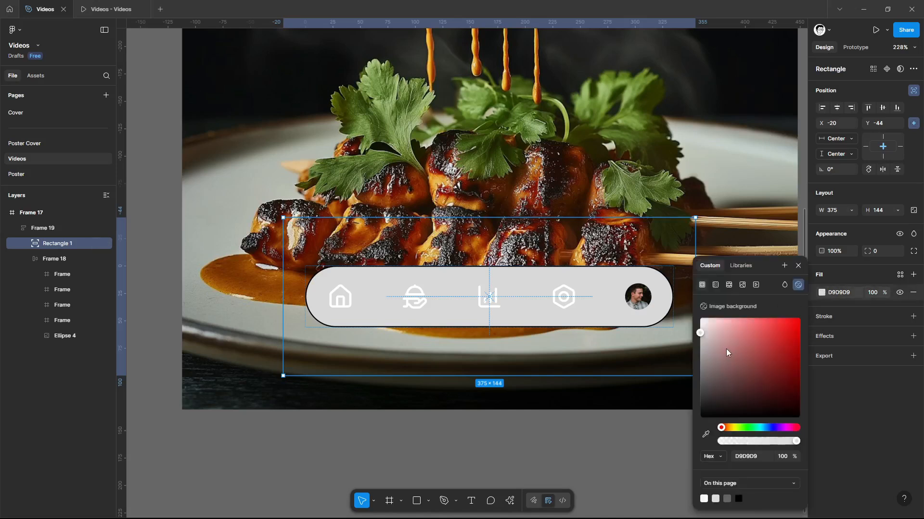
{"action": "left_click_drag", "start_coordinate": [724, 348], "coordinate": [699, 316]}
{"action": "left_click", "coordinate": [868, 293]}
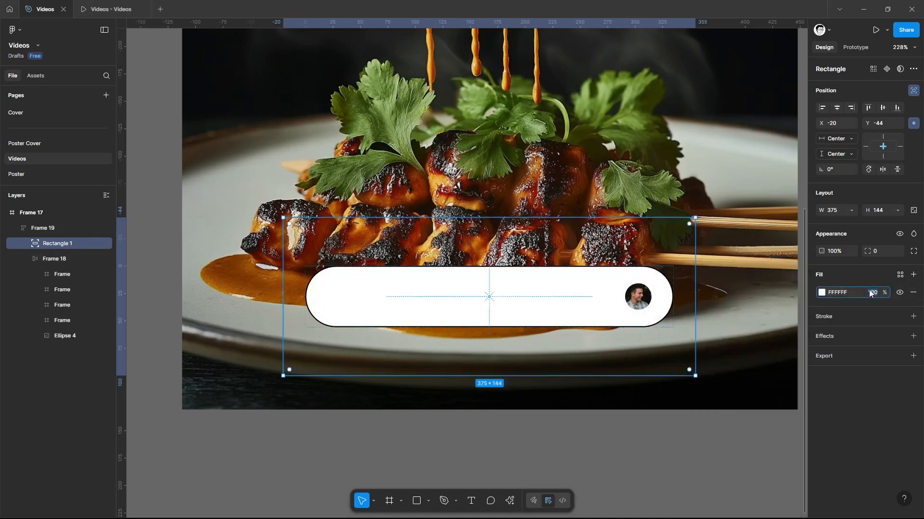
{"action": "type", "text": "2"}
{"action": "key", "text": "Return"}
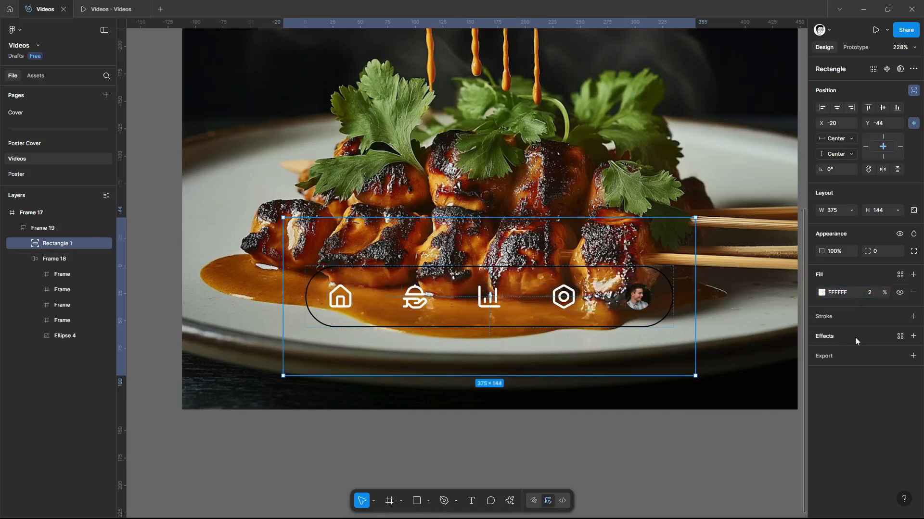
Apply a uniform background blur effect with a blur of 8 to the rectangle.
{"action": "left_click", "coordinate": [840, 337]}
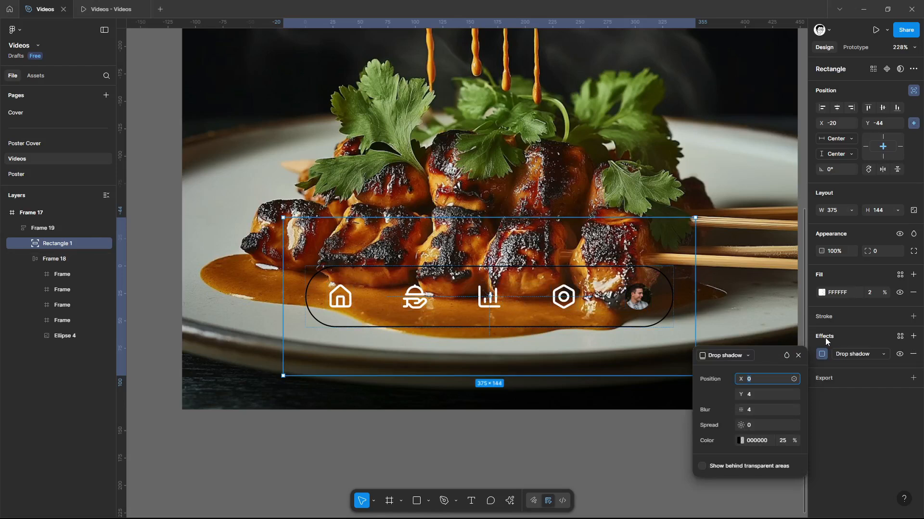
{"action": "left_click", "coordinate": [741, 355]}
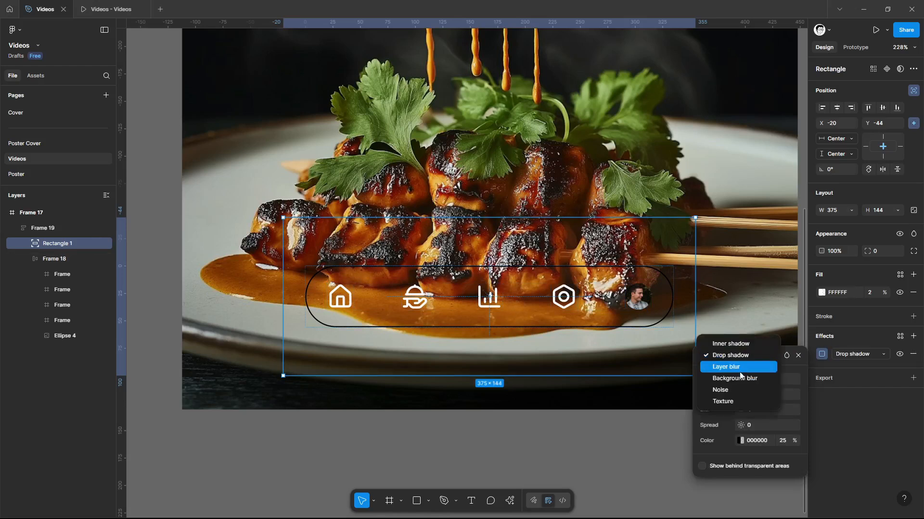
{"action": "left_click", "coordinate": [739, 378]}
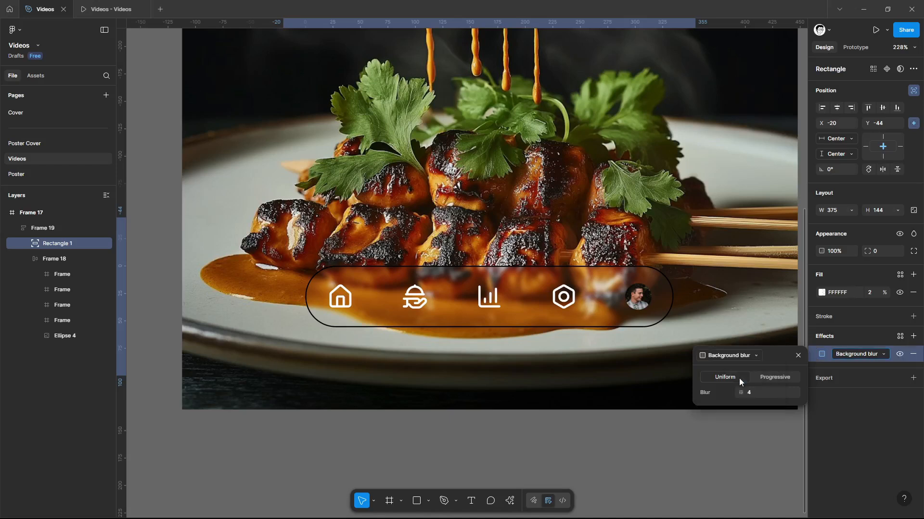
{"action": "left_click", "coordinate": [754, 394]}
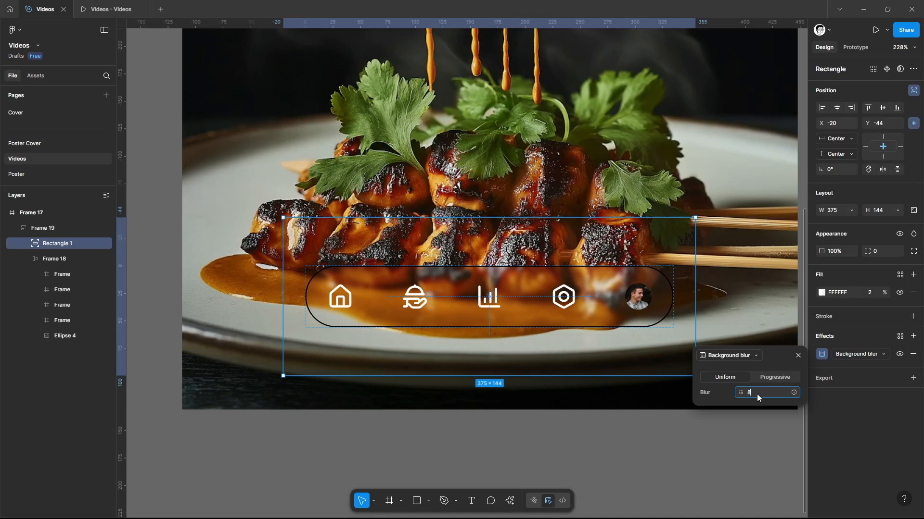
{"action": "type", "text": "8"}
{"action": "key", "text": "Return"}
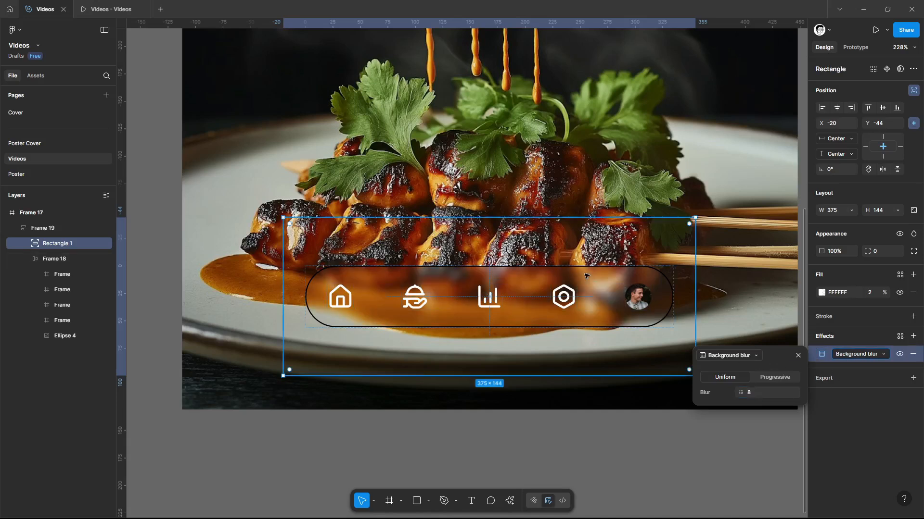
{"action": "left_click", "coordinate": [858, 335]}
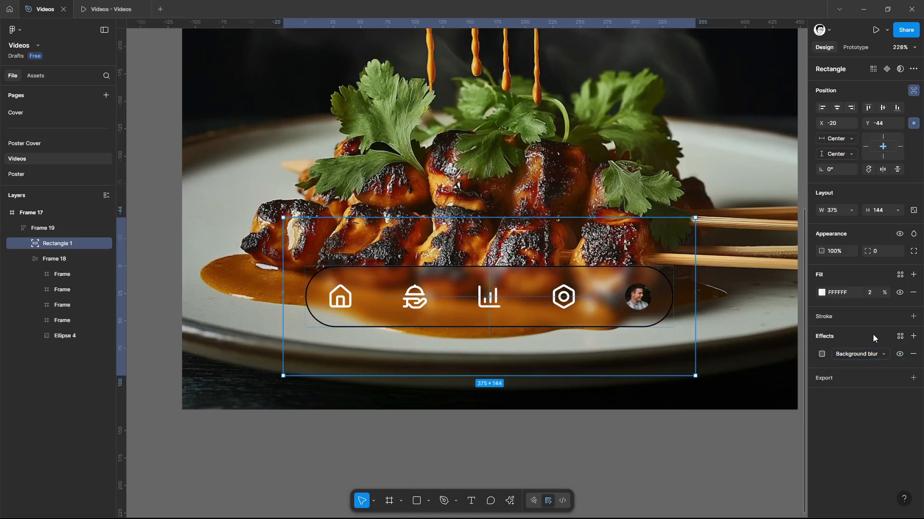
Add a texture effect to the rectangle with a size of 80 and a radius of 40.
{"action": "left_click", "coordinate": [913, 339]}
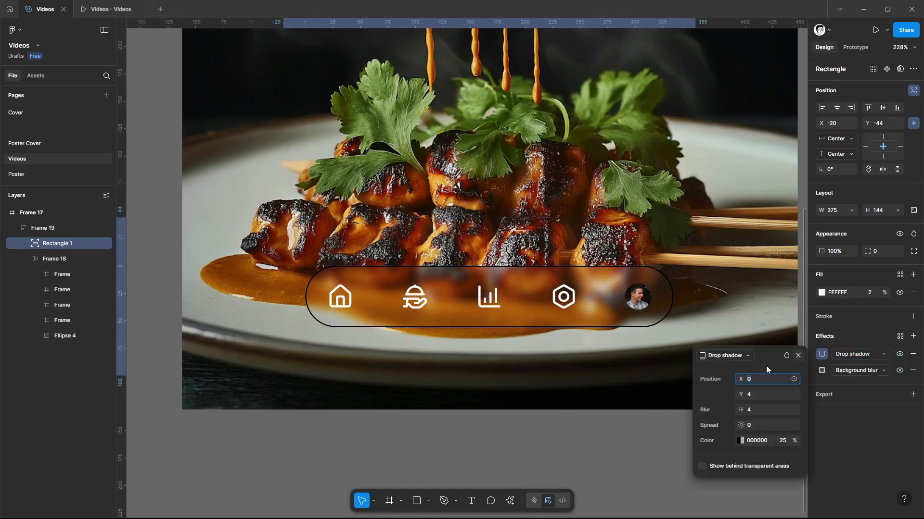
{"action": "left_click", "coordinate": [733, 355]}
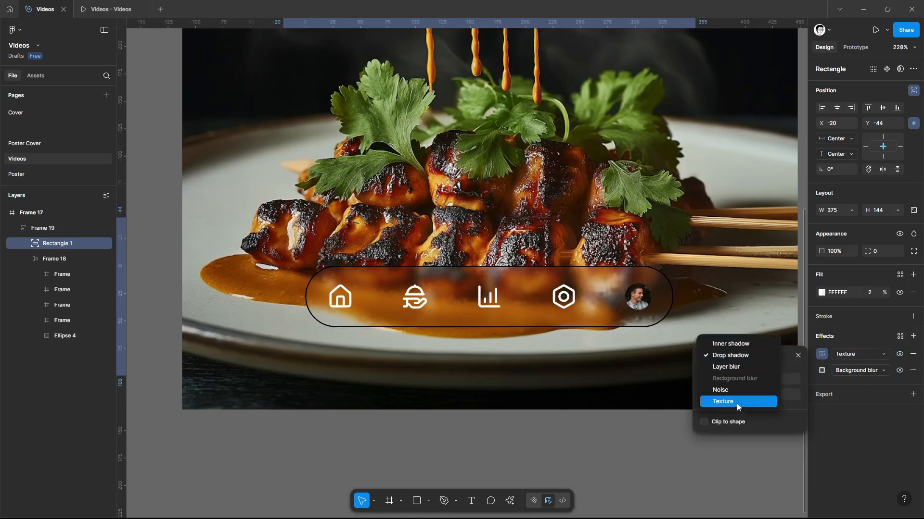
{"action": "left_click", "coordinate": [737, 403]}
{"action": "left_click", "coordinate": [759, 379]}
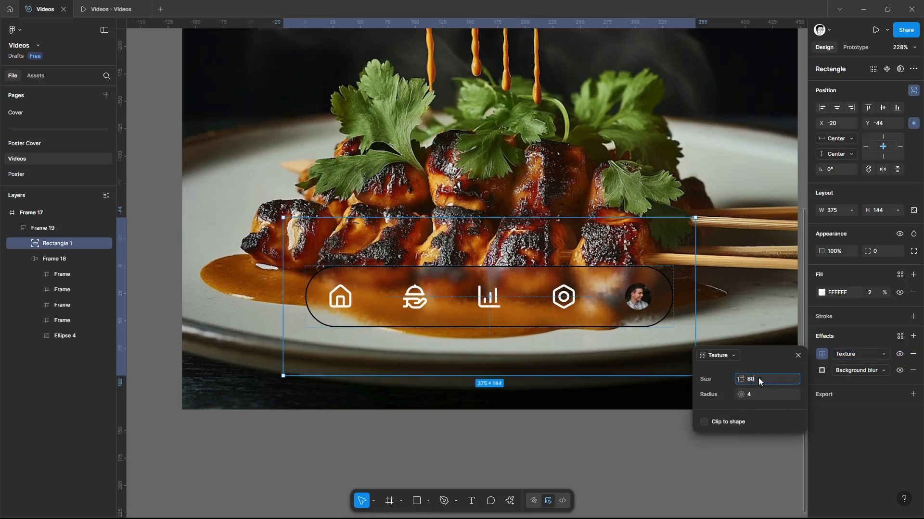
{"action": "left_click", "coordinate": [762, 398]}
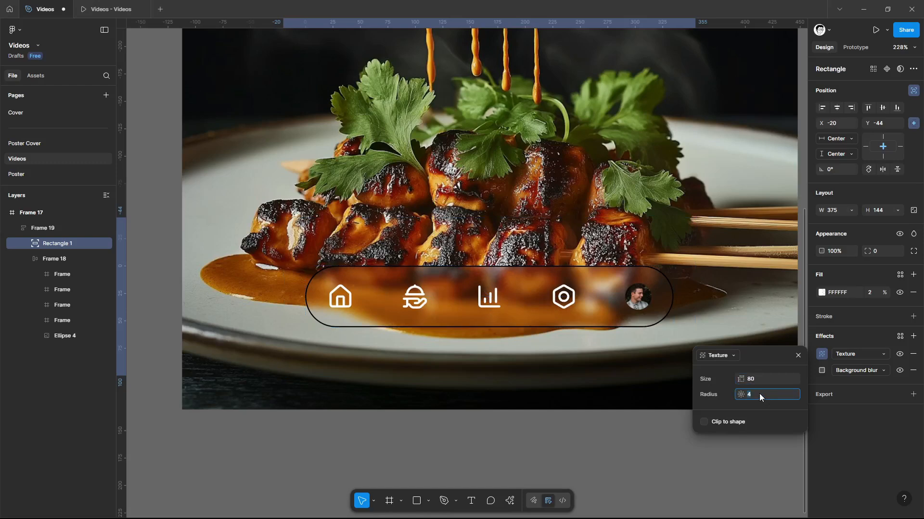
{"action": "type", "text": "40"}
{"action": "key", "text": "Return"}
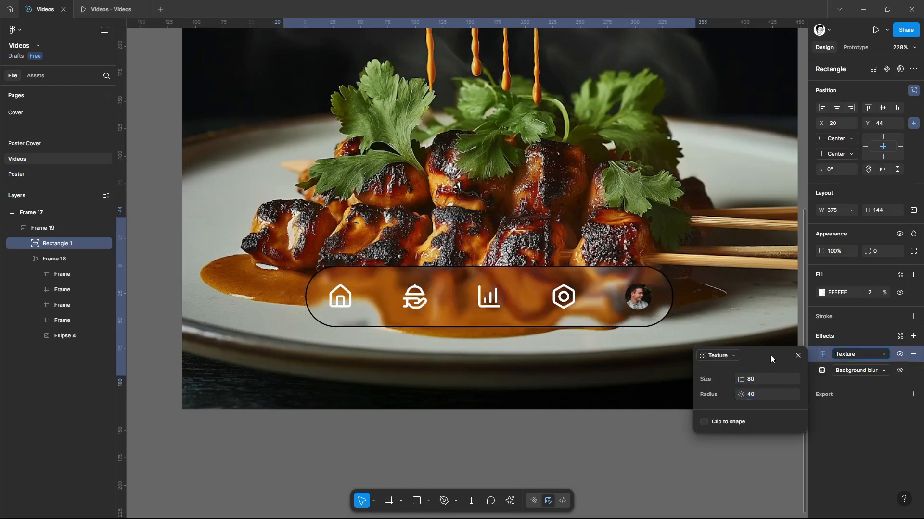
{"action": "scroll", "coordinate": [486, 297], "scroll_direction": "up", "scroll_amount": 2}
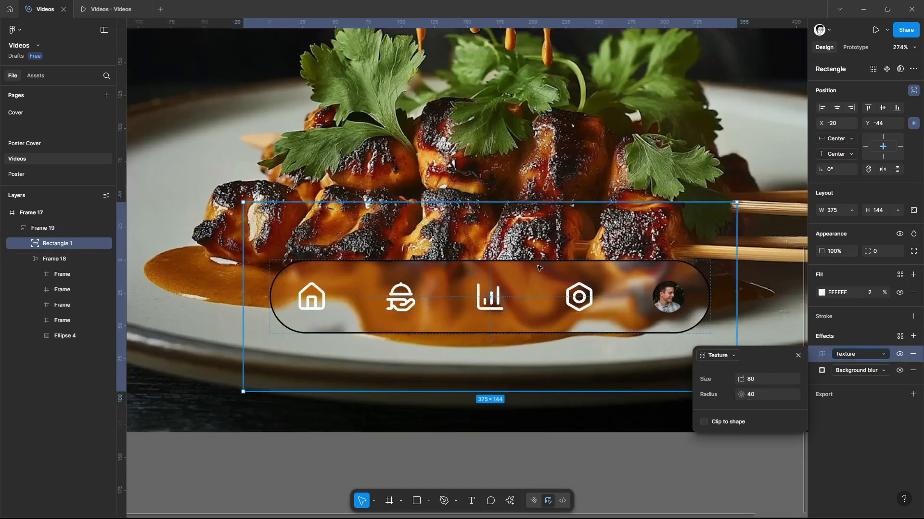
{"action": "key", "text": "Escape"}
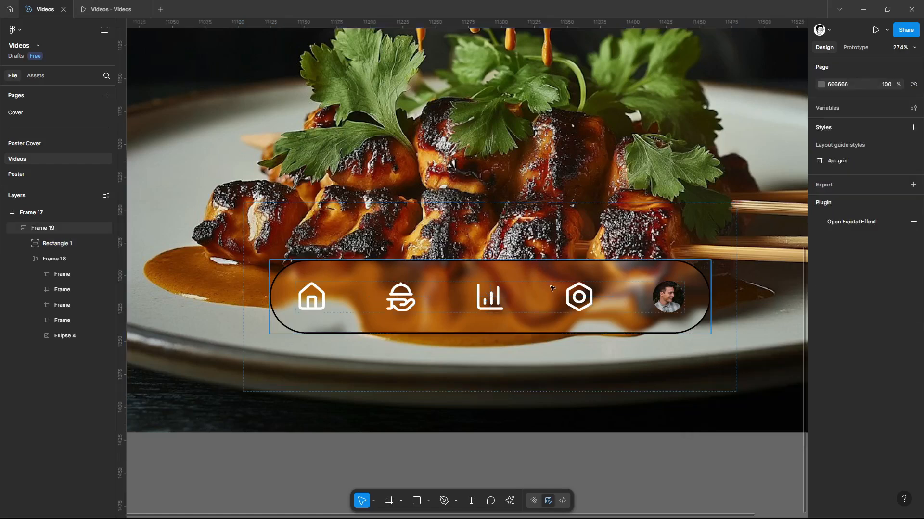
Centre the icon bar frame horizontally over the photo and place it at Y 498.
{"action": "mouse_move", "coordinate": [547, 284]}
{"action": "left_mouse_down"}
{"action": "mouse_move", "coordinate": [554, 210]}
{"action": "mouse_move", "coordinate": [544, 227]}
{"action": "mouse_move", "coordinate": [551, 274]}
{"action": "left_mouse_up"}
{"action": "left_click", "coordinate": [836, 108]}
{"action": "scroll", "coordinate": [773, 144], "scroll_direction": "down", "scroll_amount": 4}
{"action": "left_click_drag", "start_coordinate": [773, 144], "coordinate": [636, 249]}
{"action": "left_click_drag", "start_coordinate": [565, 311], "coordinate": [565, 317]}
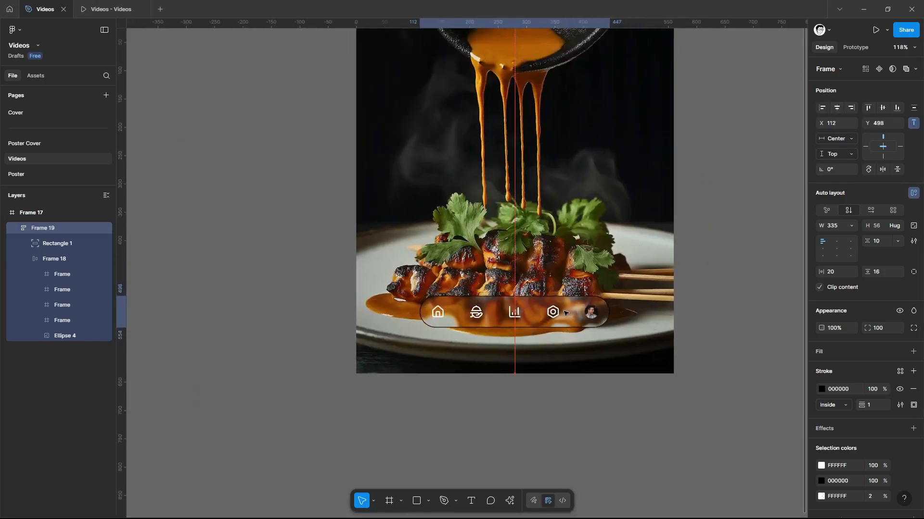
Reorder the rectangle's effects so the texture sits below the background blur.
{"action": "left_click", "coordinate": [50, 249]}
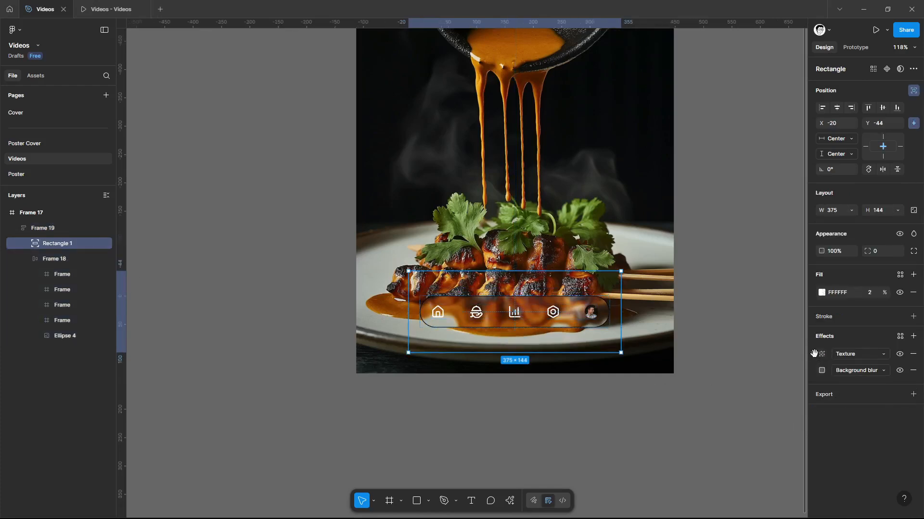
{"action": "left_click_drag", "start_coordinate": [816, 354], "coordinate": [812, 376]}
{"action": "scroll", "coordinate": [554, 317], "scroll_direction": "up", "scroll_amount": 5}
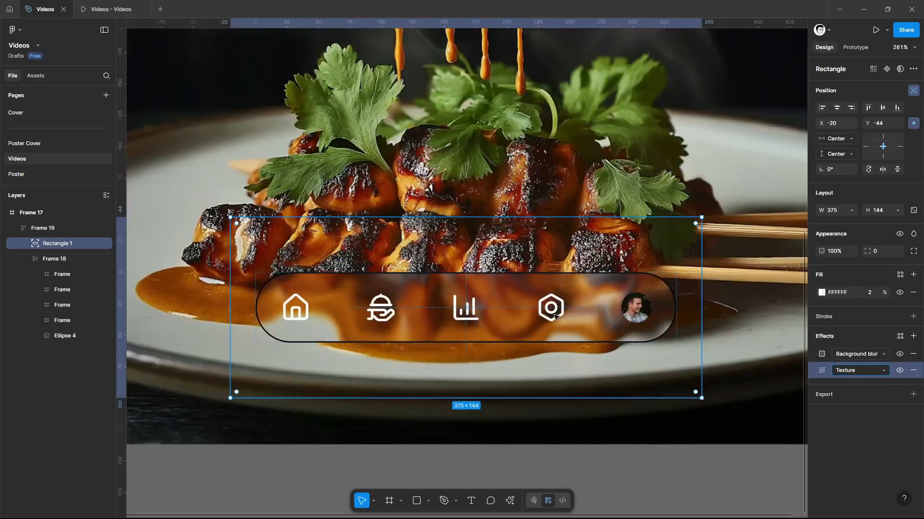
{"action": "scroll", "coordinate": [554, 316], "scroll_direction": "down", "scroll_amount": 3}
{"action": "left_click", "coordinate": [682, 281]}
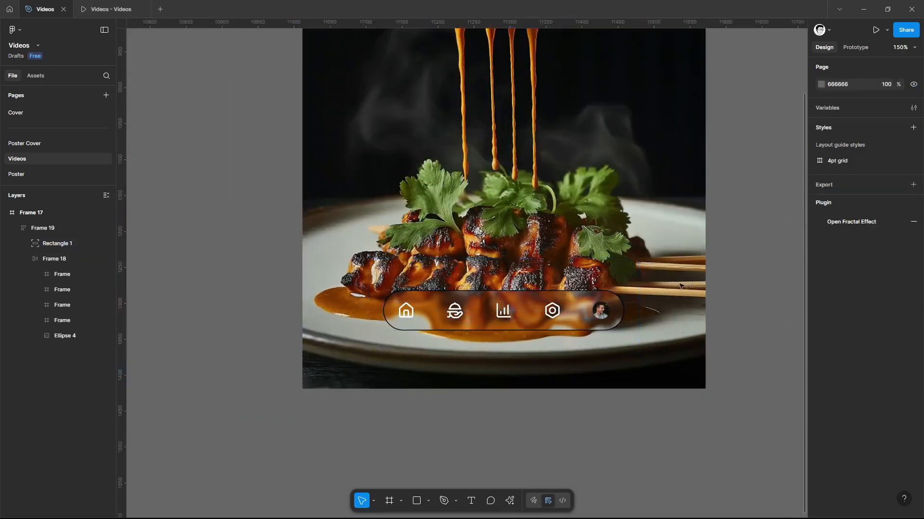
Remove the black stroke from the icon bar frame.
{"action": "left_click", "coordinate": [577, 306]}
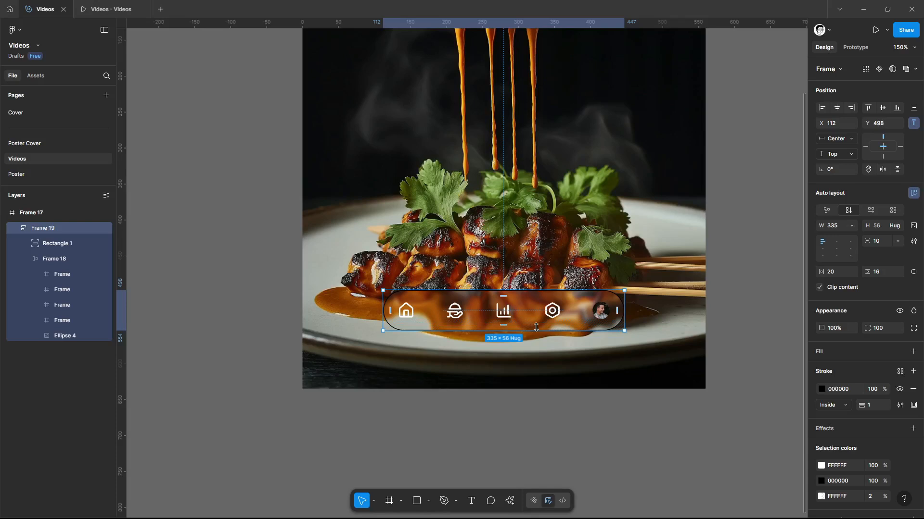
{"action": "left_click", "coordinate": [914, 390]}
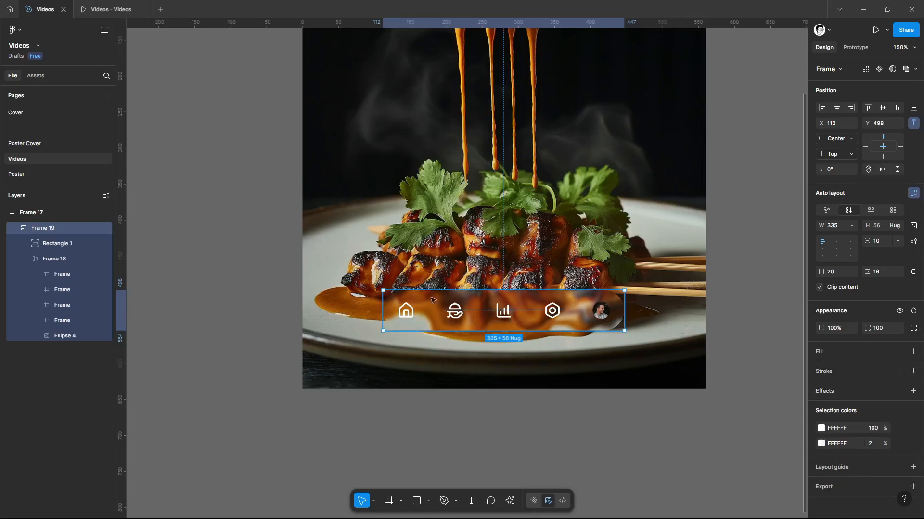
{"action": "scroll", "coordinate": [383, 352], "scroll_direction": "up", "scroll_amount": 3}
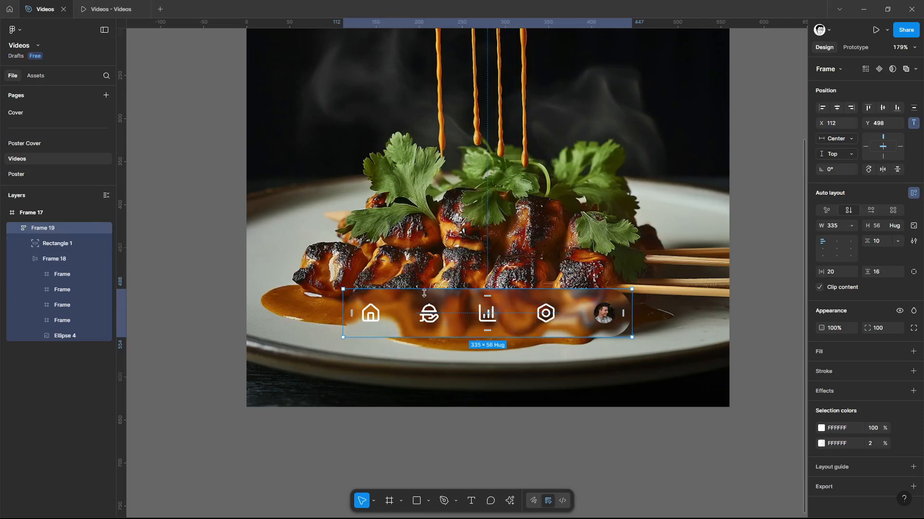
Add an inner shadow to the icon bar frame with its position at X 1 and Y 1.
{"action": "left_click", "coordinate": [858, 390]}
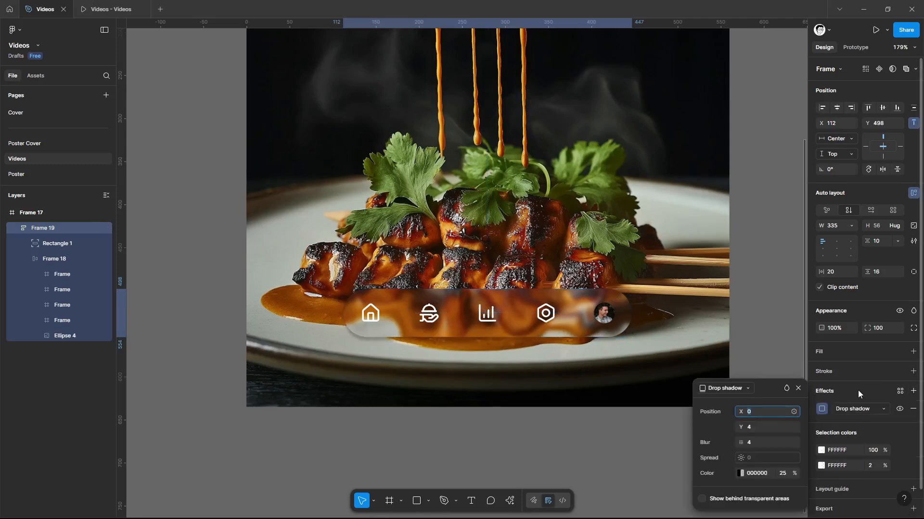
{"action": "left_click", "coordinate": [721, 389]}
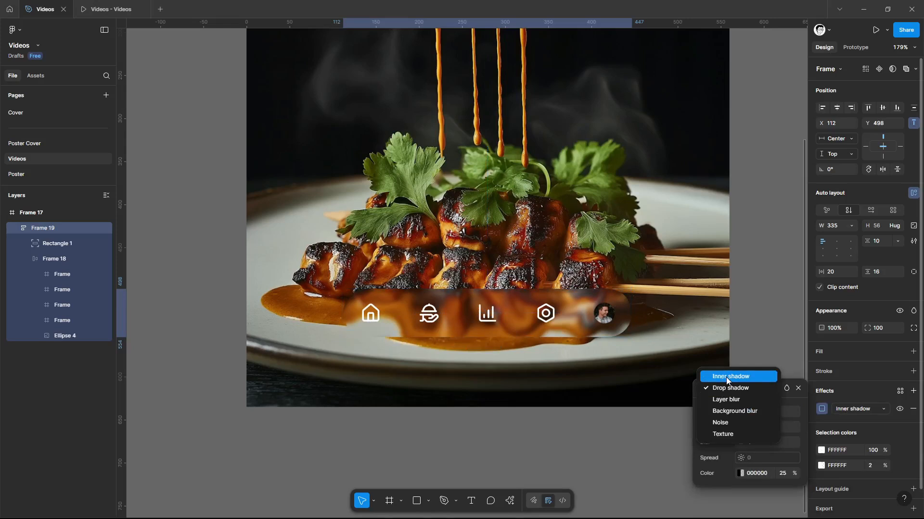
{"action": "left_click", "coordinate": [729, 378]}
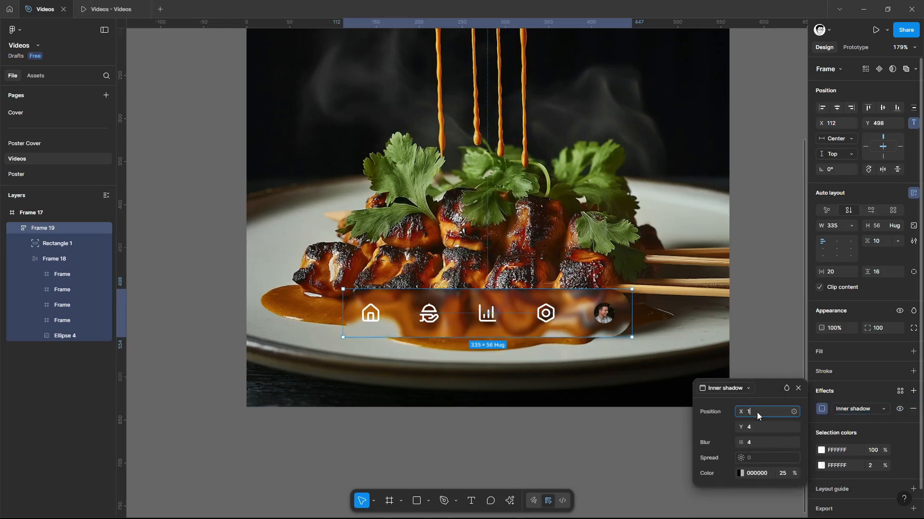
{"action": "left_click", "coordinate": [757, 412]}
{"action": "type", "text": "1"}
{"action": "left_click", "coordinate": [756, 427]}
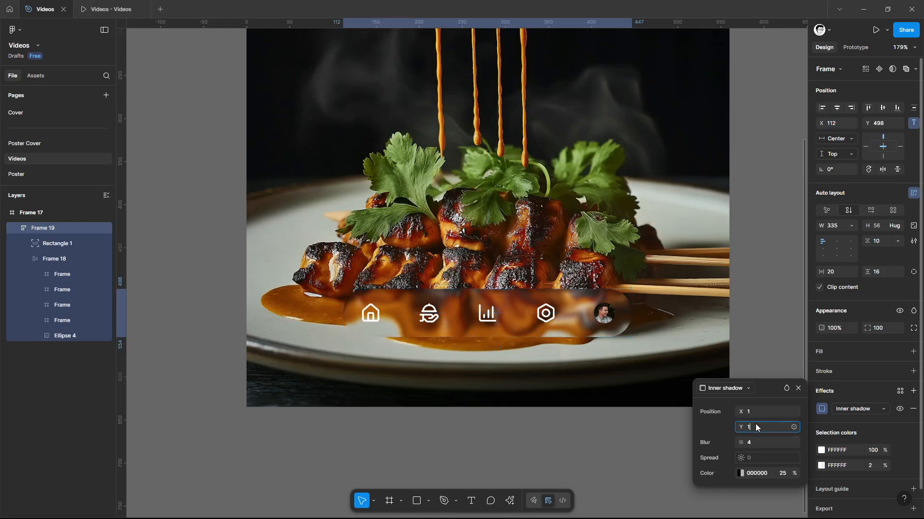
{"action": "type", "text": "1"}
{"action": "left_click", "coordinate": [753, 443]}
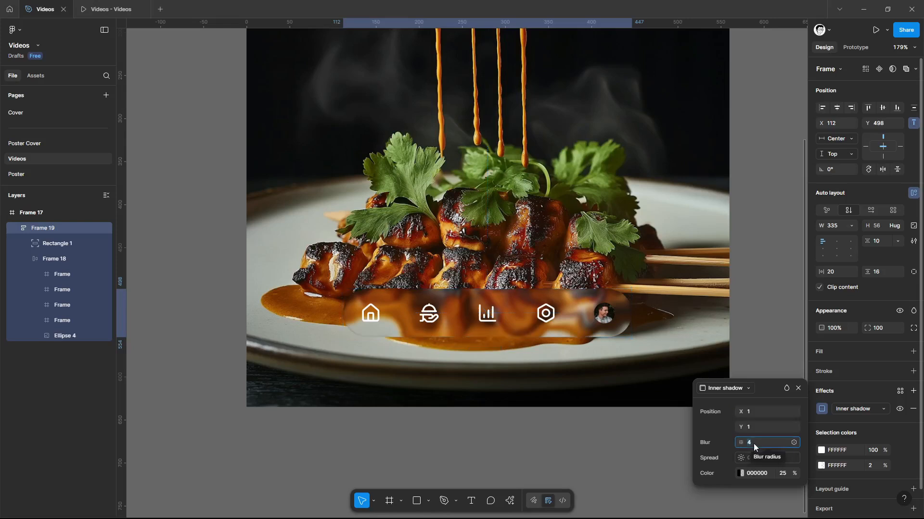
Set the inner shadow's colour to white FFFFFF at 60% opacity.
{"action": "left_click", "coordinate": [741, 473]}
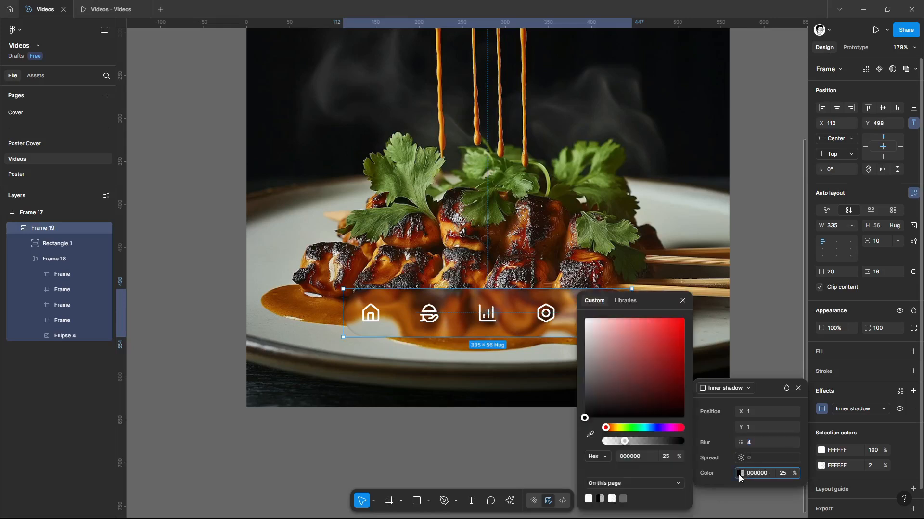
{"action": "left_click_drag", "start_coordinate": [642, 397], "coordinate": [534, 264]}
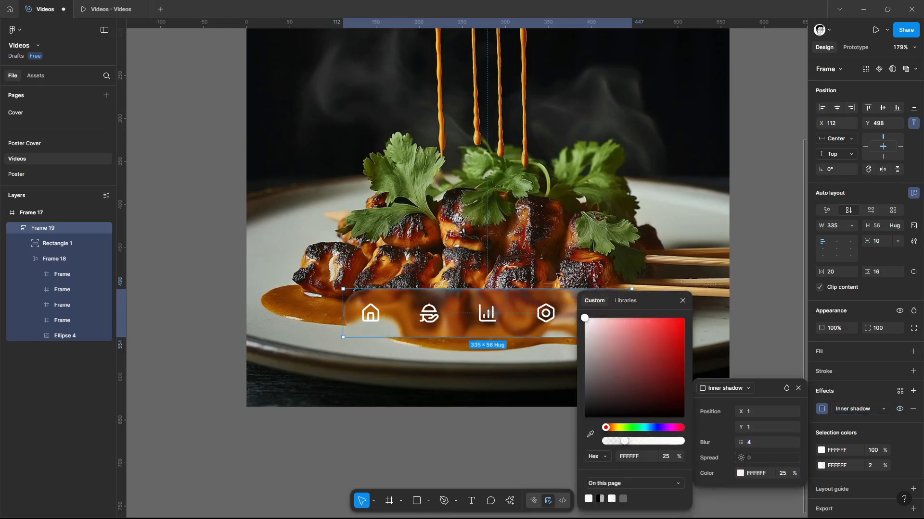
{"action": "left_click", "coordinate": [787, 475]}
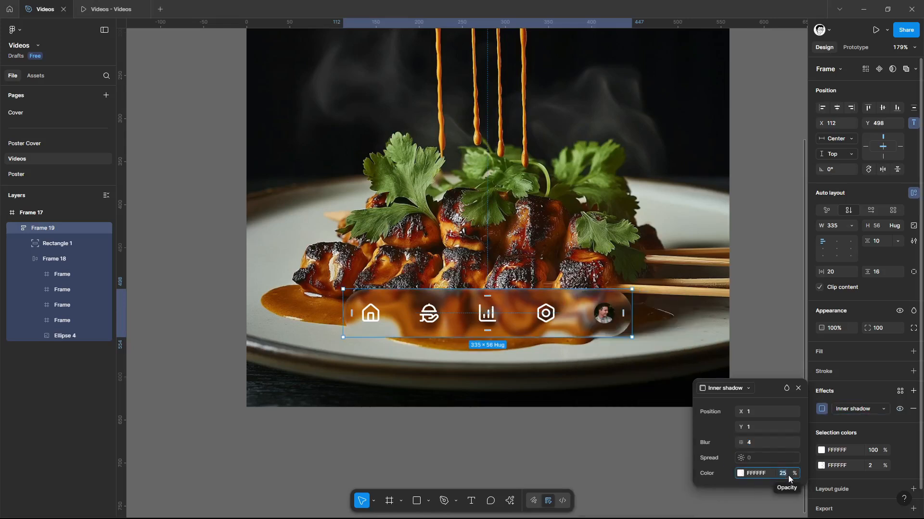
{"action": "type", "text": "60"}
{"action": "left_click", "coordinate": [762, 392]}
{"action": "scroll", "coordinate": [457, 327], "scroll_direction": "up", "scroll_amount": 1}
{"action": "scroll", "coordinate": [457, 327], "scroll_direction": "up", "scroll_amount": 3}
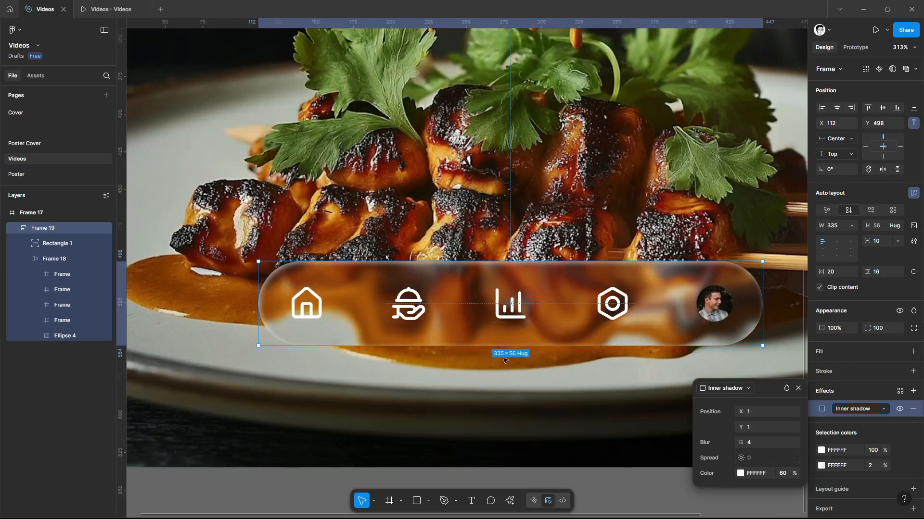
Add a second inner shadow to the icon bar frame, positioned at X -1 and Y -1.
{"action": "left_click", "coordinate": [868, 391]}
{"action": "left_click", "coordinate": [913, 391]}
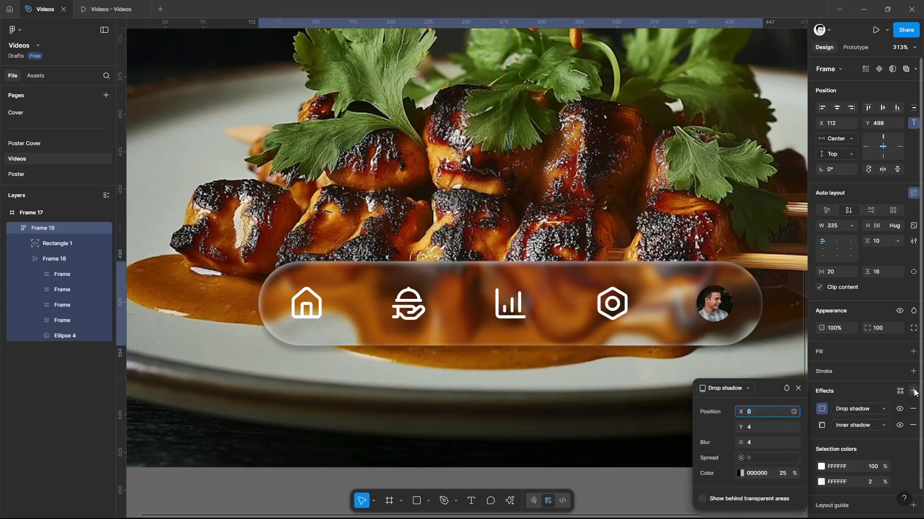
{"action": "left_click", "coordinate": [728, 387]}
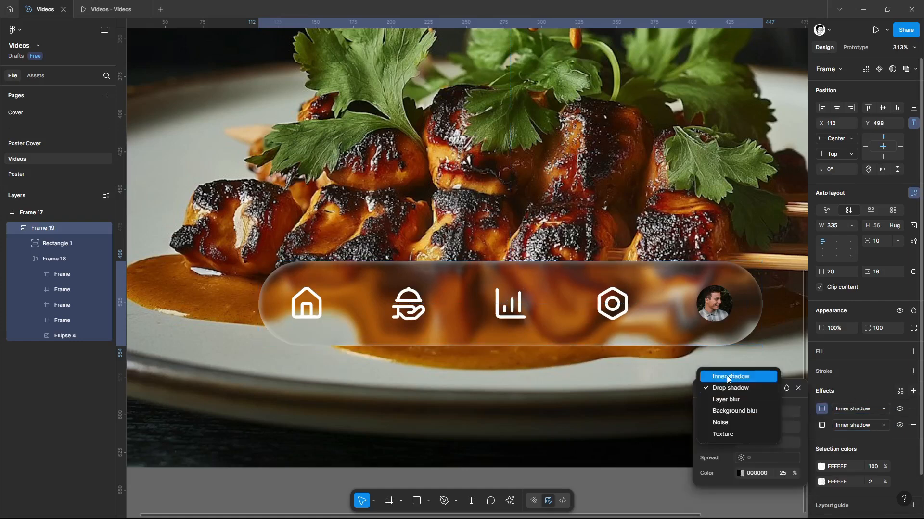
{"action": "left_click", "coordinate": [727, 375]}
{"action": "left_click", "coordinate": [758, 414]}
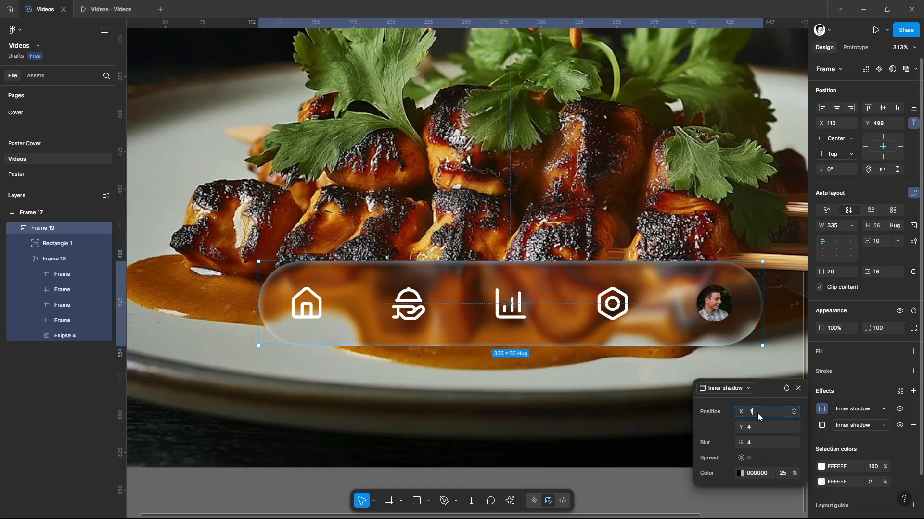
{"action": "left_click", "coordinate": [758, 428]}
{"action": "type", "text": "-2"}
{"action": "key", "text": "BackSpace"}
{"action": "type", "text": "1"}
Change the second inner shadow's colour to white FFFFFF.
{"action": "left_click", "coordinate": [741, 474]}
{"action": "left_click_drag", "start_coordinate": [606, 368], "coordinate": [551, 284]}
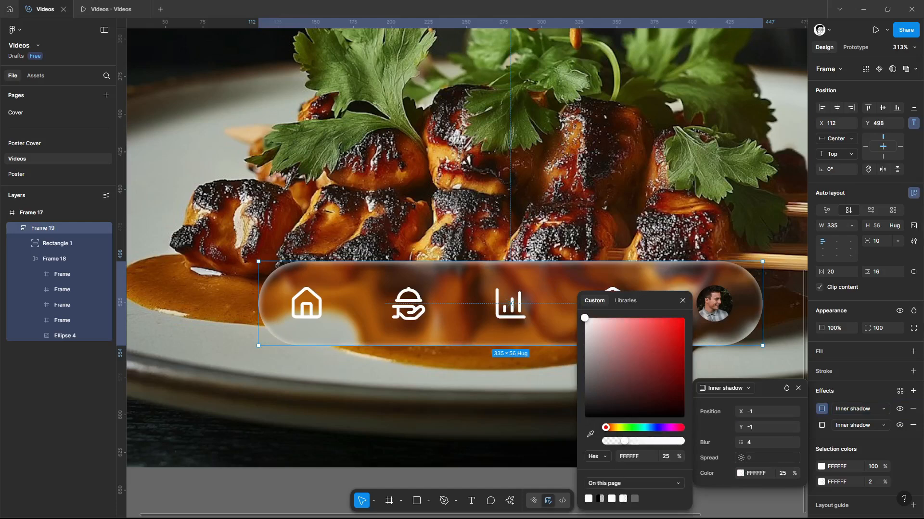
{"action": "left_click", "coordinate": [782, 475]}
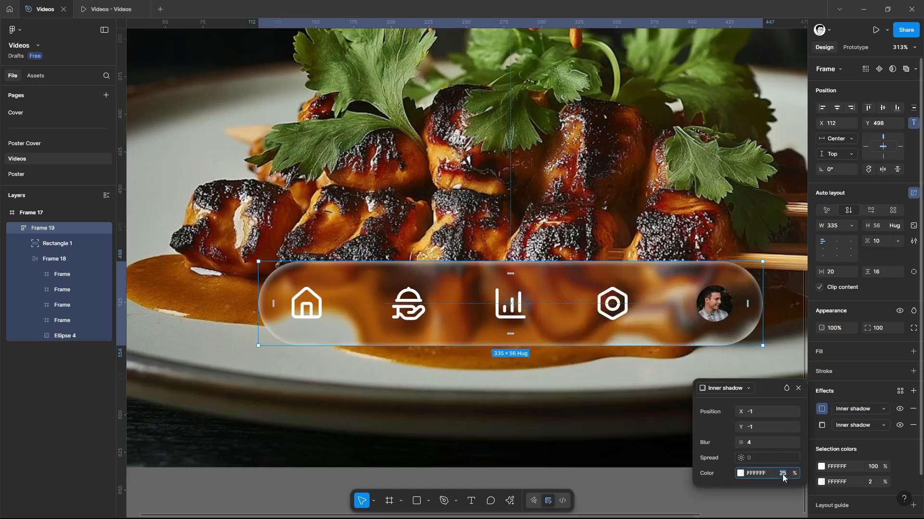
{"action": "left_click", "coordinate": [462, 367]}
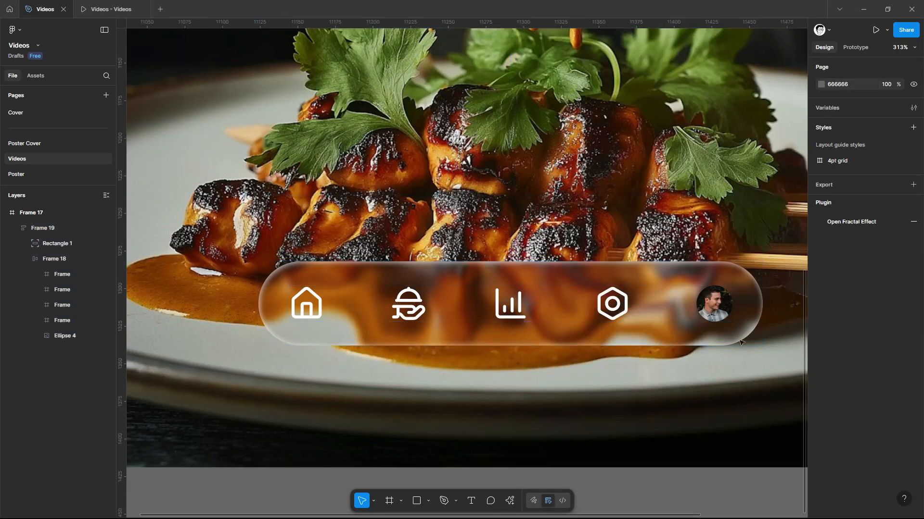
Add a third inner shadow to the icon bar frame with position X 1, Y 1 and blur 1.
{"action": "left_click", "coordinate": [545, 277]}
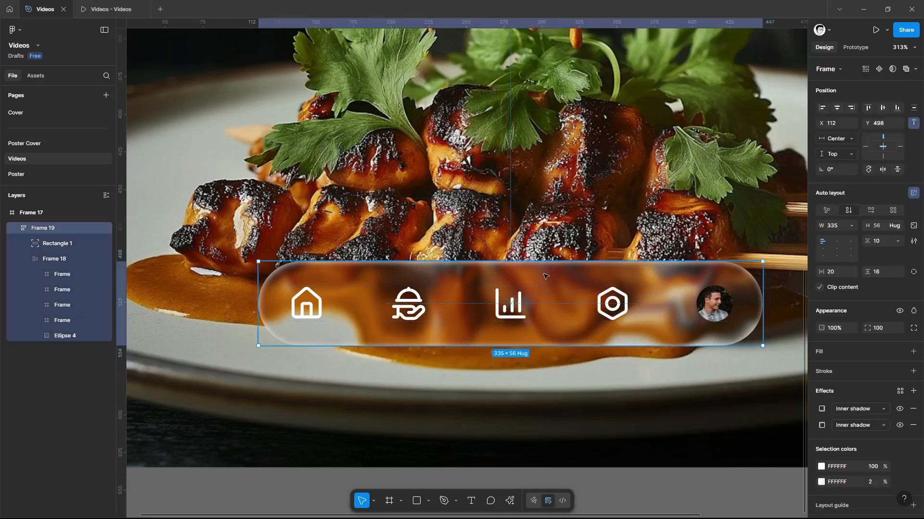
{"action": "left_click", "coordinate": [913, 391]}
{"action": "left_click", "coordinate": [738, 391]}
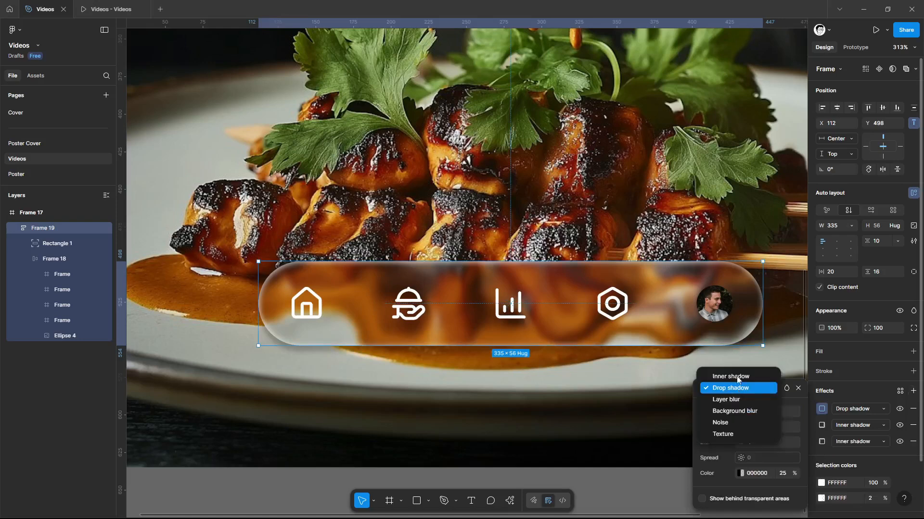
{"action": "left_click", "coordinate": [738, 376]}
{"action": "left_click", "coordinate": [770, 413]}
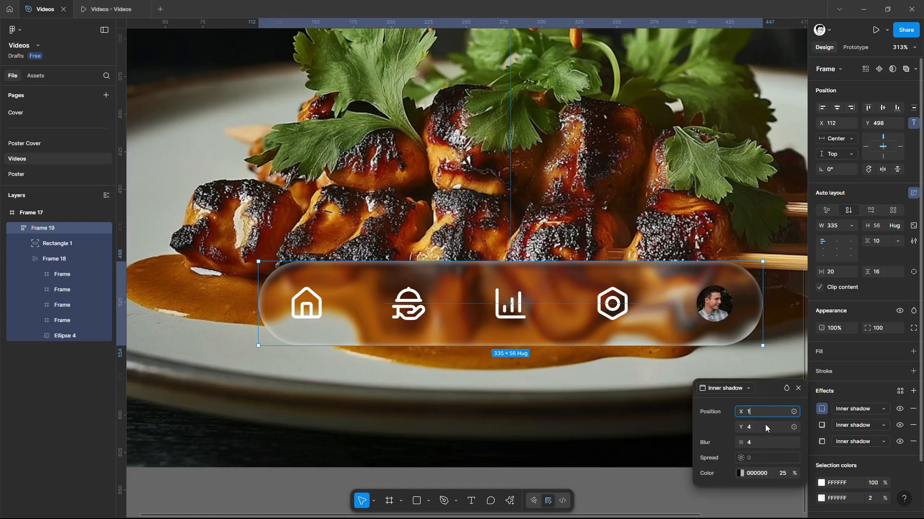
{"action": "left_click", "coordinate": [766, 426]}
{"action": "type", "text": "1"}
{"action": "left_click", "coordinate": [760, 443]}
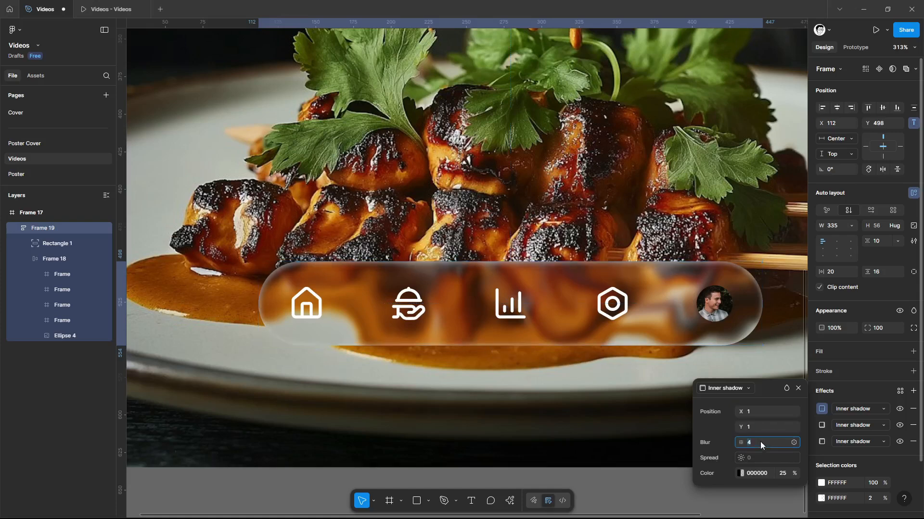
{"action": "type", "text": "1"}
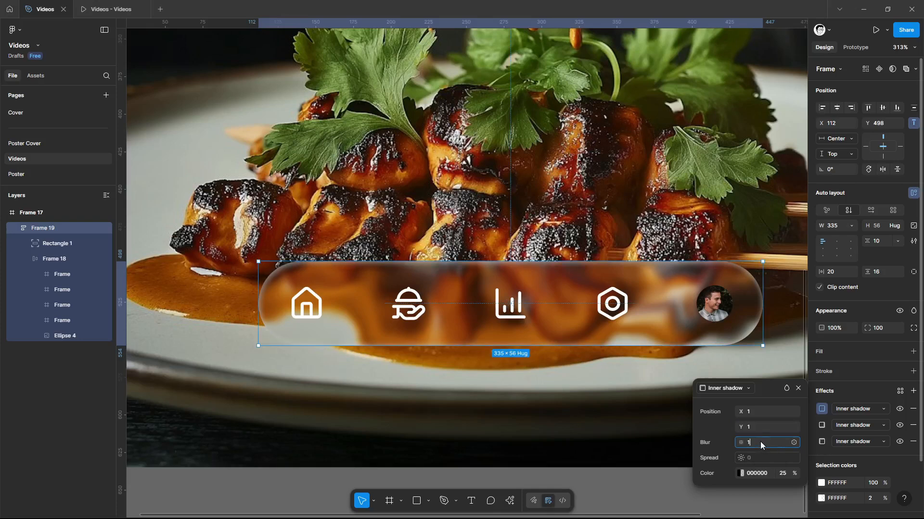
Set the third inner shadow's colour to white FFFFFF at 40% opacity.
{"action": "left_click", "coordinate": [740, 474]}
{"action": "left_click_drag", "start_coordinate": [671, 400], "coordinate": [579, 322]}
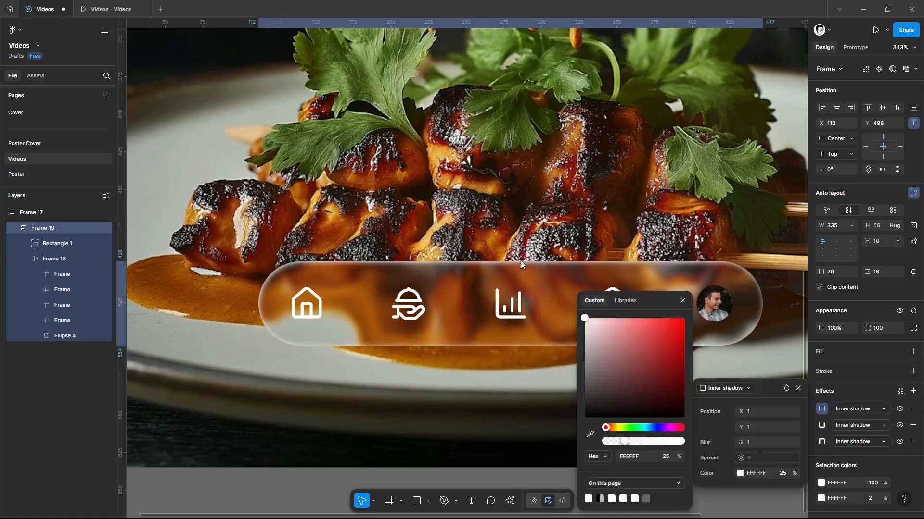
{"action": "left_click", "coordinate": [782, 474]}
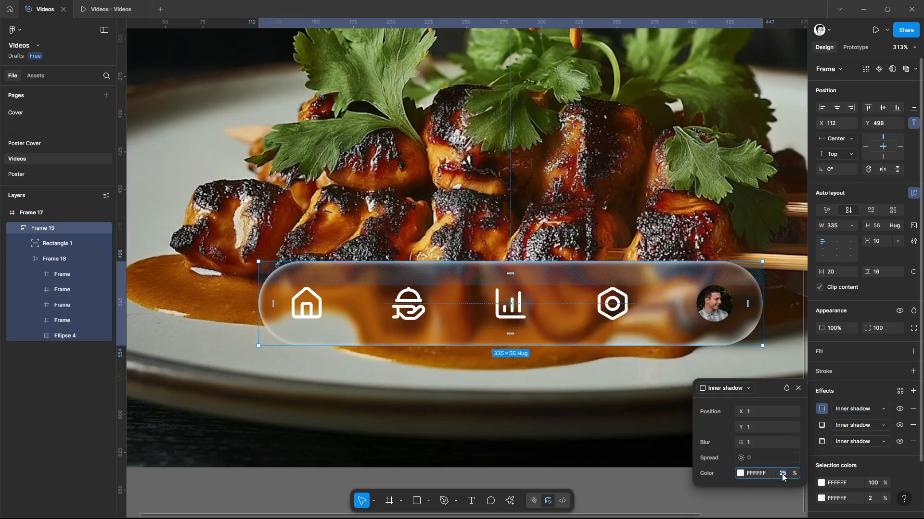
{"action": "type", "text": "40"}
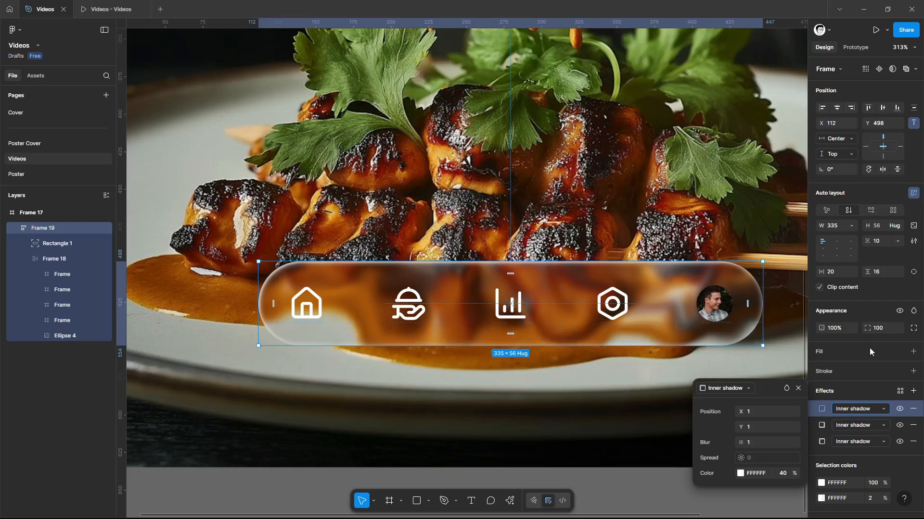
Add a fourth inner shadow to the icon bar frame with position X -1, Y -1 and blur 1.
{"action": "left_click", "coordinate": [916, 392]}
{"action": "left_click", "coordinate": [720, 388]}
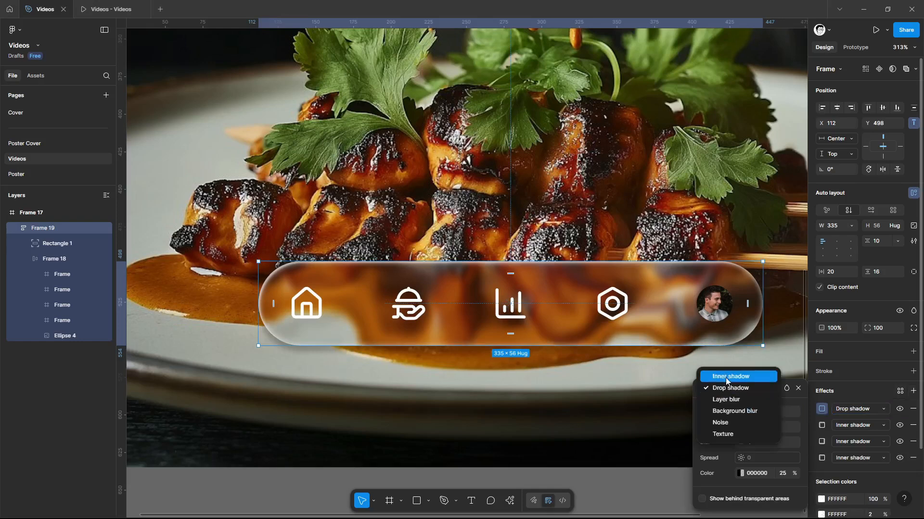
{"action": "left_click", "coordinate": [725, 377]}
{"action": "left_click", "coordinate": [758, 412]}
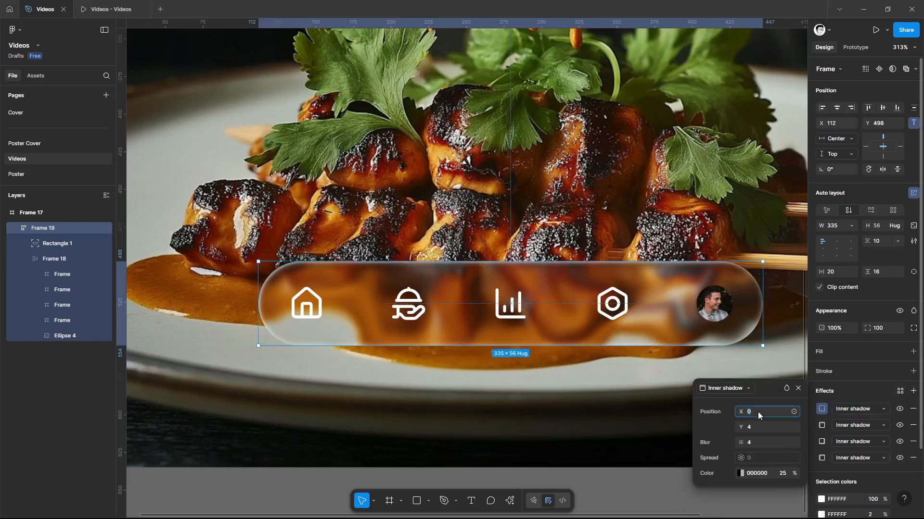
{"action": "left_click", "coordinate": [749, 428]}
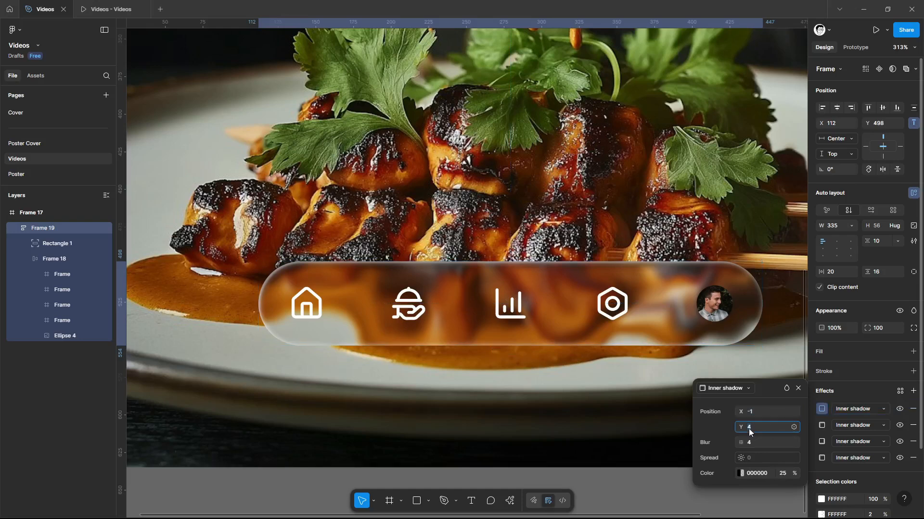
{"action": "type", "text": "-1"}
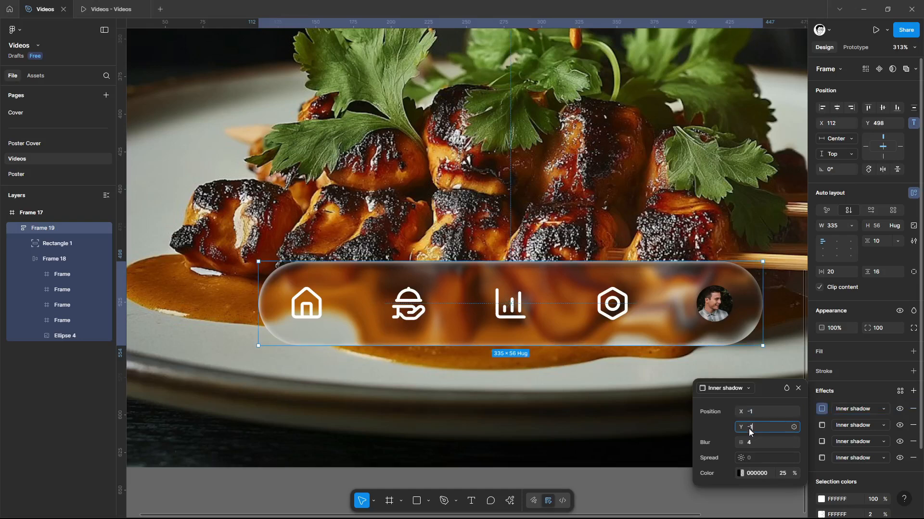
{"action": "left_click", "coordinate": [759, 441]}
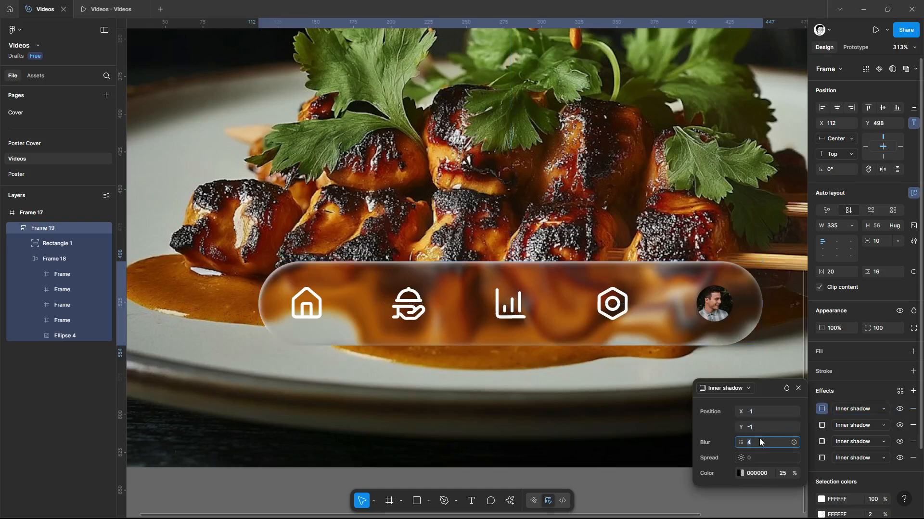
{"action": "type", "text": "1"}
Set the fourth inner shadow's colour to dark grey 242424 at 40% opacity and deselect the frame.
{"action": "left_click", "coordinate": [787, 473]}
{"action": "type", "text": "40"}
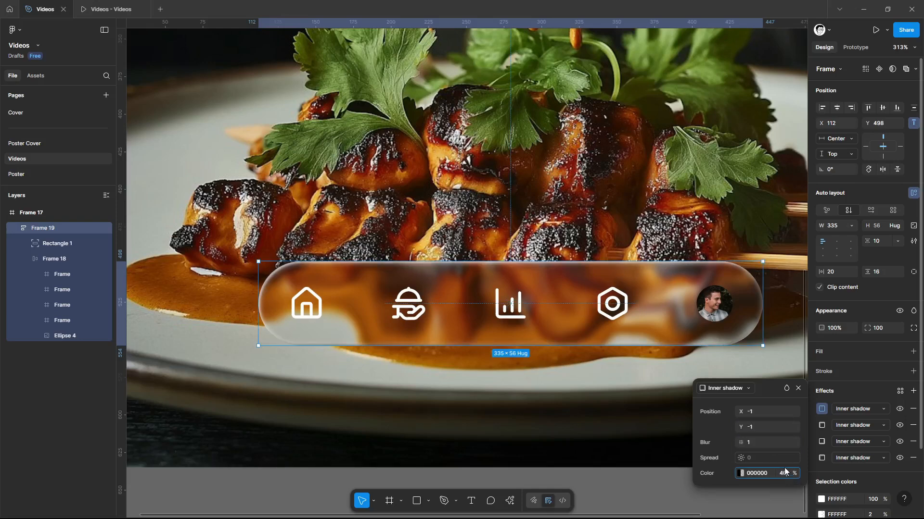
{"action": "left_click", "coordinate": [741, 474]}
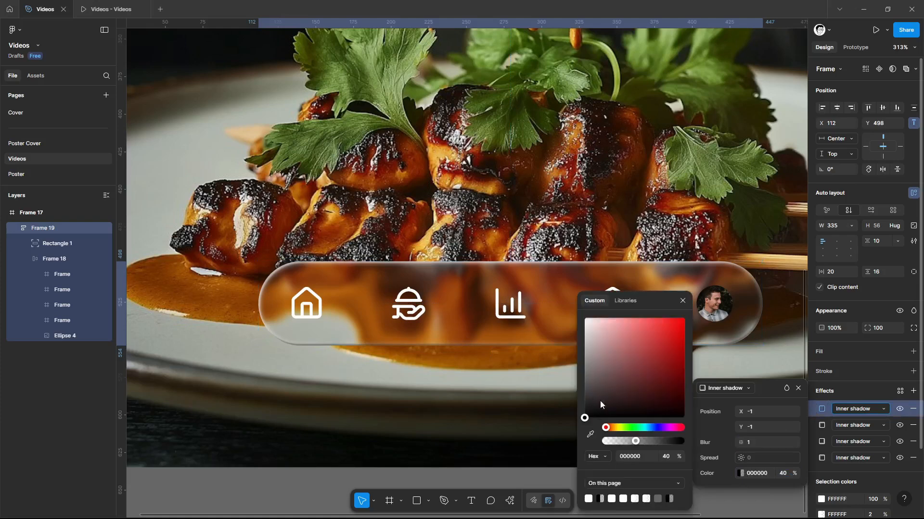
{"action": "left_click_drag", "start_coordinate": [584, 410], "coordinate": [561, 403]}
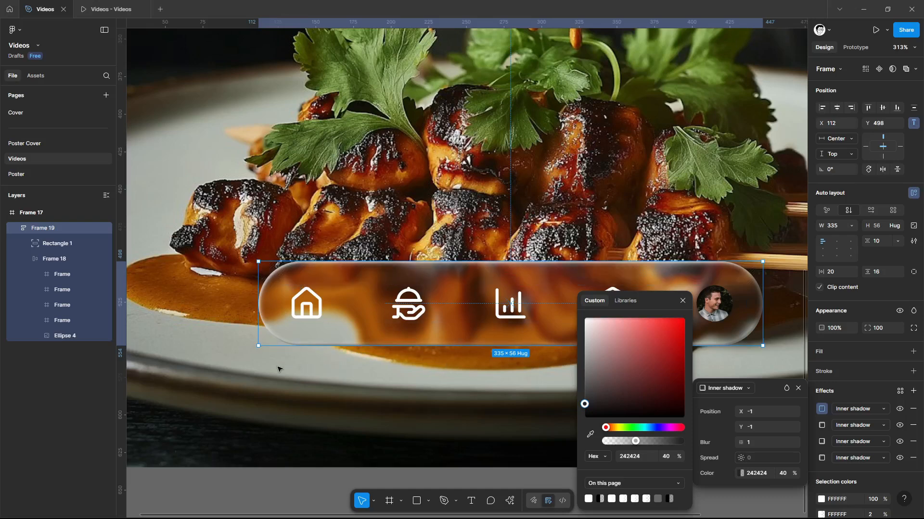
{"action": "left_click", "coordinate": [683, 300]}
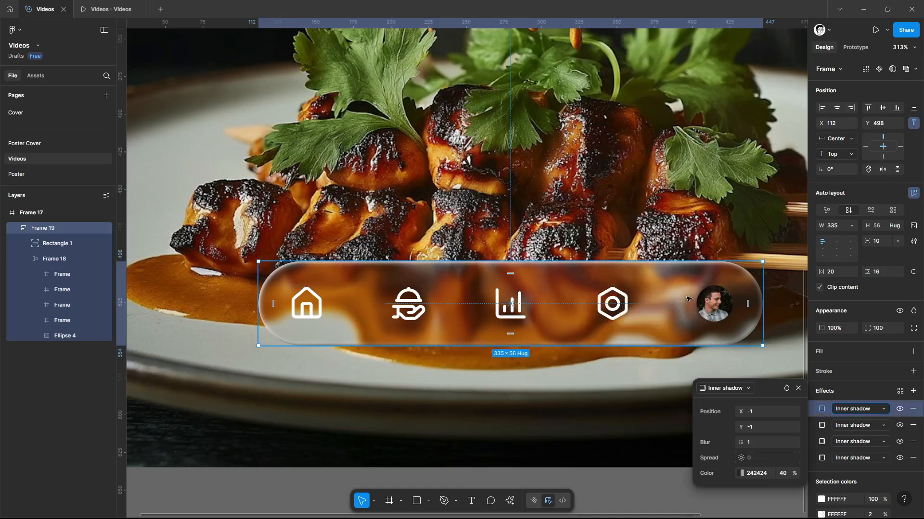
{"action": "left_click", "coordinate": [799, 388]}
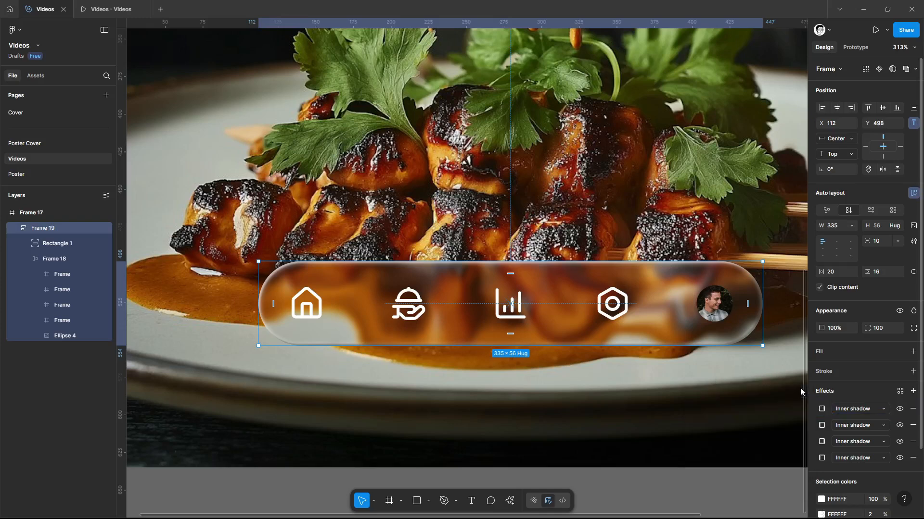
{"action": "key", "text": "Escape"}
Move the icon bar frame straight down over the plate to Y 512, keeping X at 112.
{"action": "scroll", "coordinate": [565, 335], "scroll_direction": "down", "scroll_amount": 5}
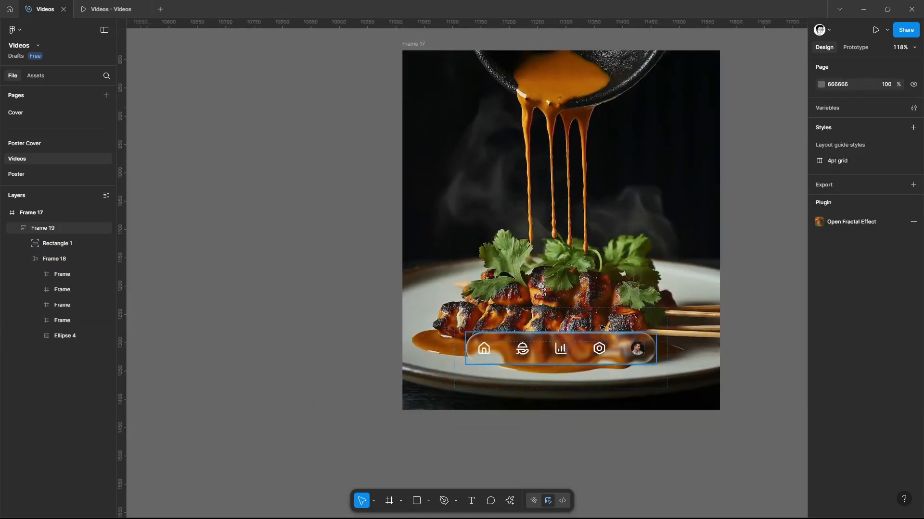
{"action": "left_click_drag", "start_coordinate": [602, 336], "coordinate": [599, 361]}
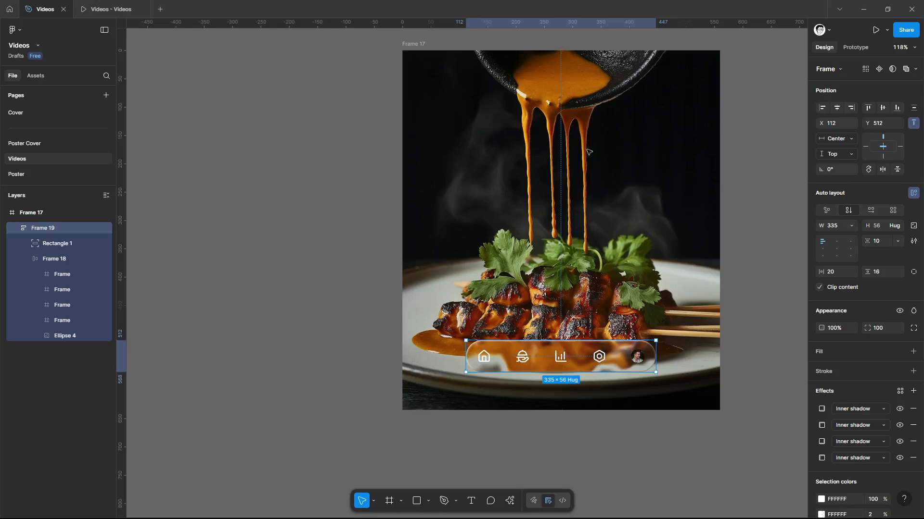
{"action": "scroll", "coordinate": [604, 201], "scroll_direction": "right", "scroll_amount": 3}
{"action": "scroll", "coordinate": [604, 200], "scroll_direction": "up", "scroll_amount": 1}
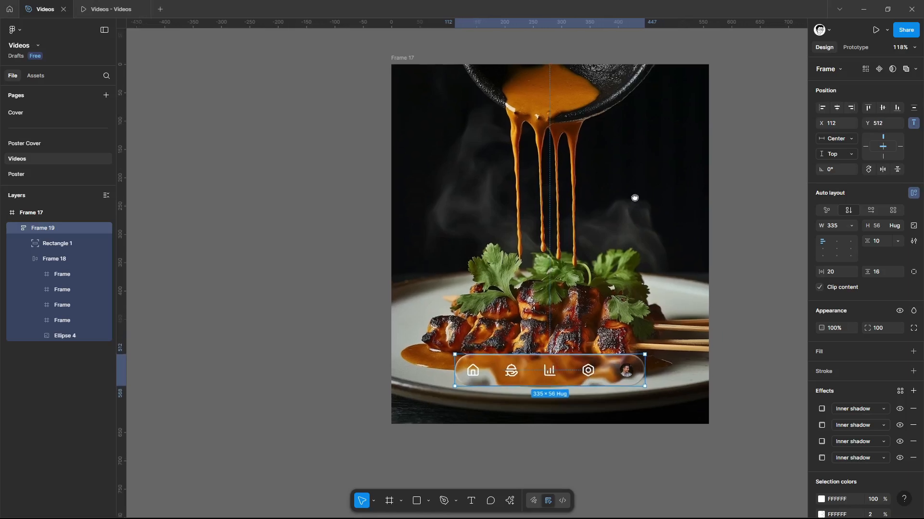